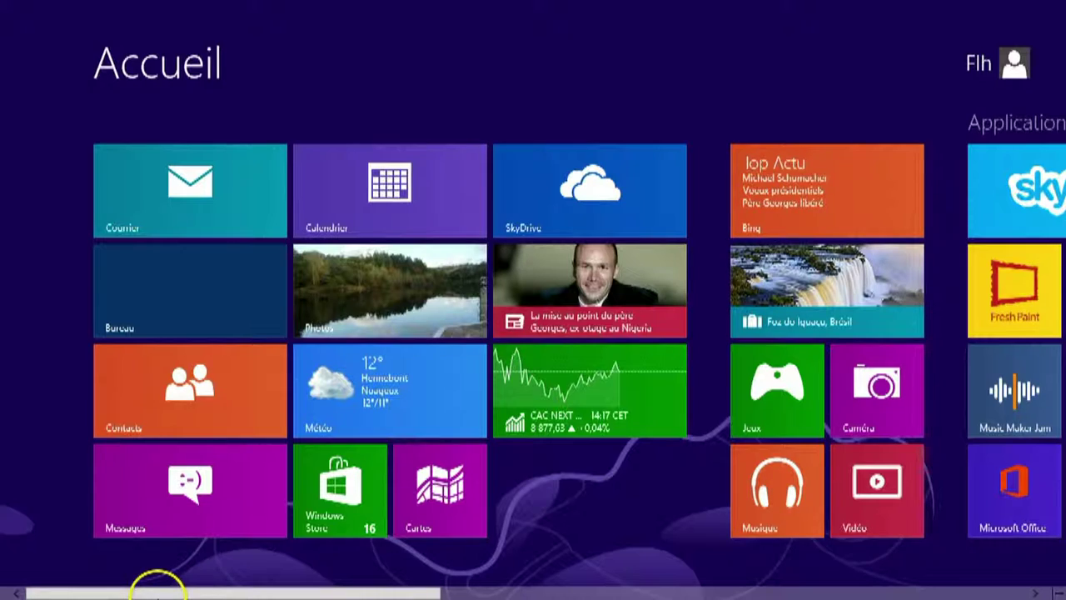
Search the Start screen for 'word' and bring up Microsoft Word Starter 2010's app commands
mouse_move(157, 593)
left_mouse_down()
mouse_move(680, 593)
mouse_move(805, 578)
left_mouse_up()
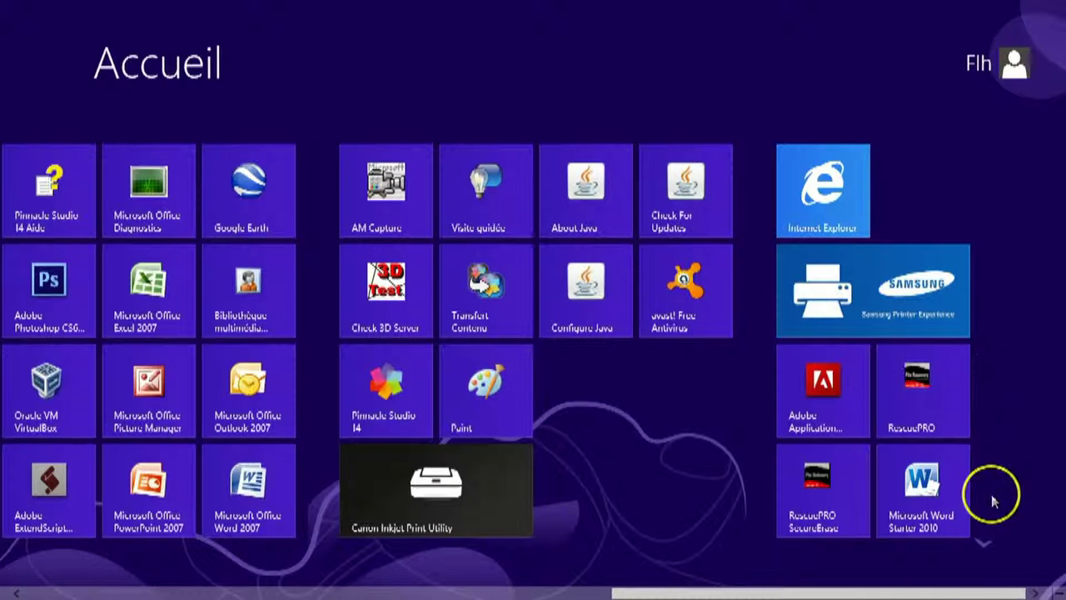
mouse_move(1060, 595)
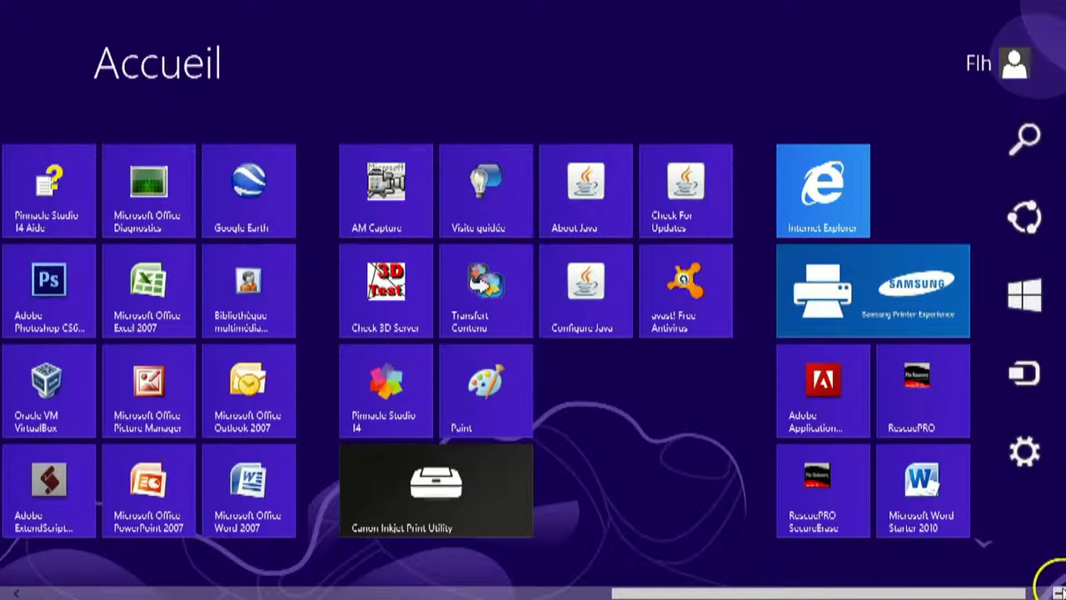
left_click(1026, 140)
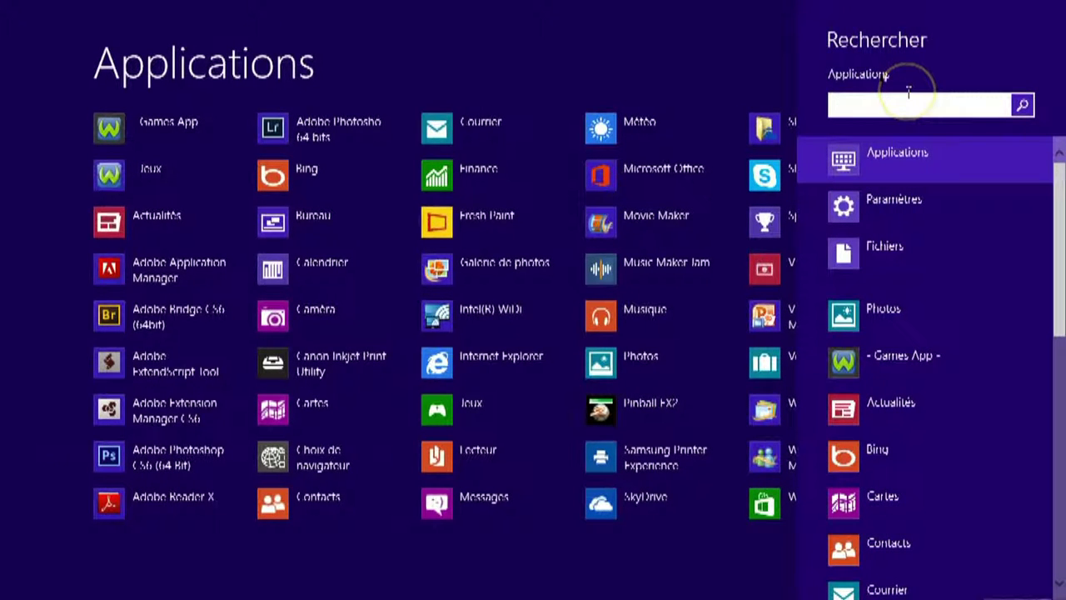
type("word")
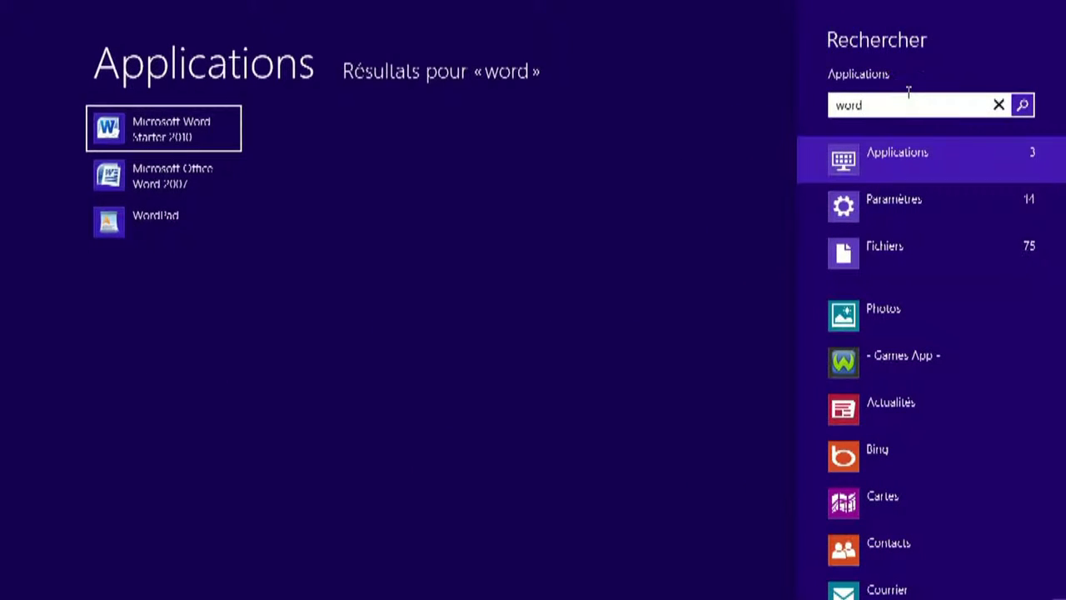
left_click(187, 137)
right_click(186, 137)
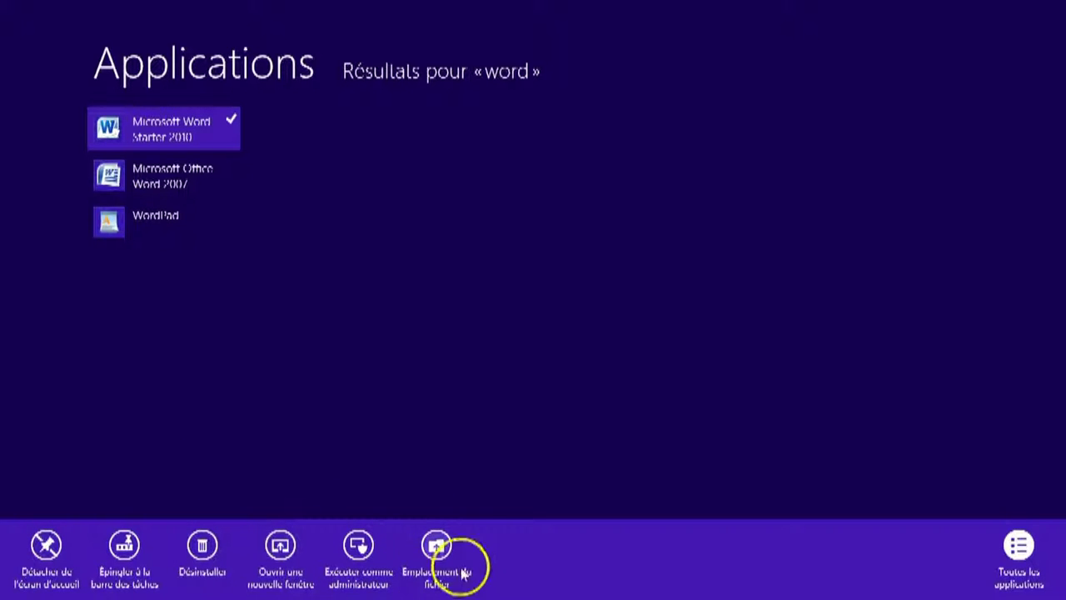
From the program's file location, send Word Starter 2010 to the desktop as a shortcut
left_click(436, 547)
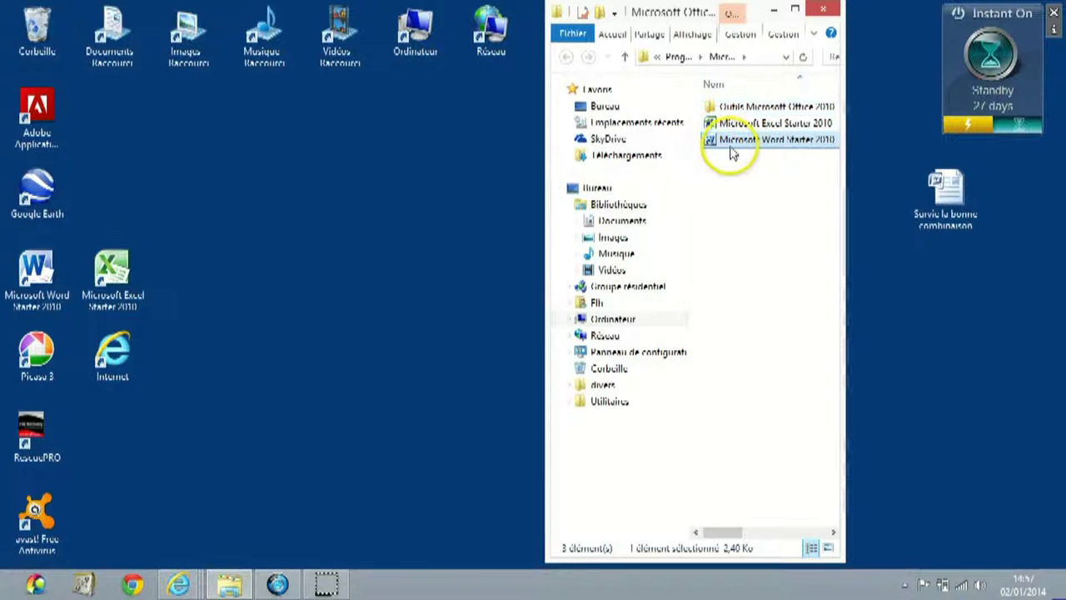
mouse_move(729, 146)
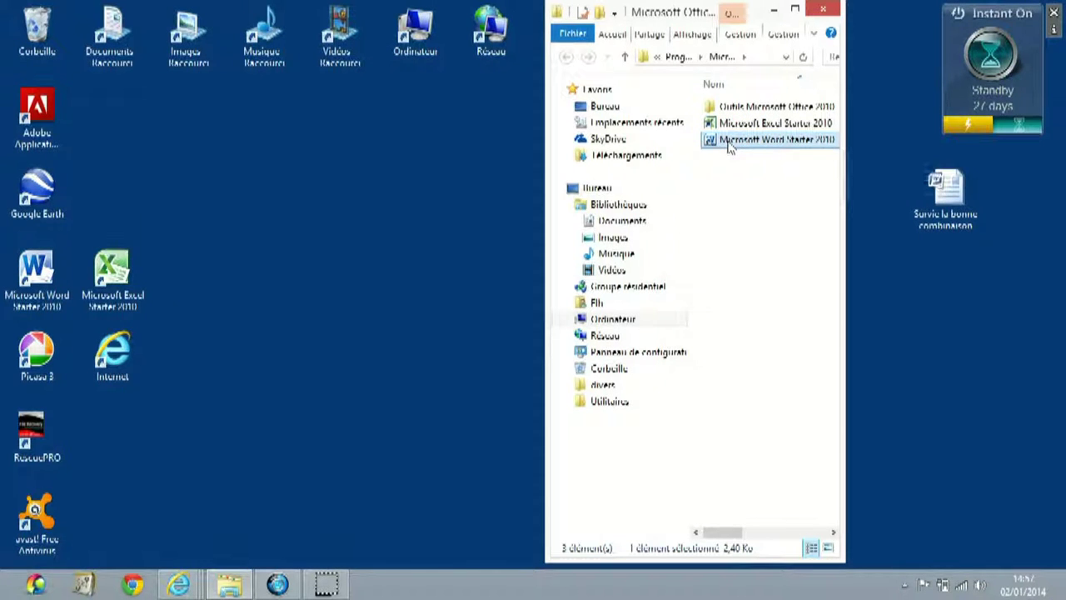
right_click(729, 145)
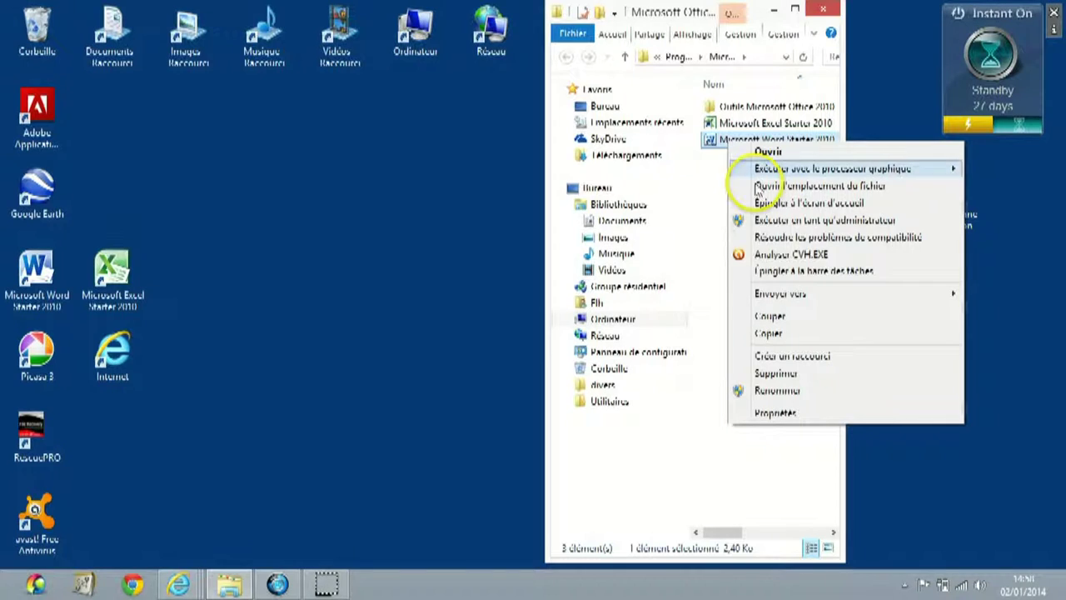
mouse_move(797, 293)
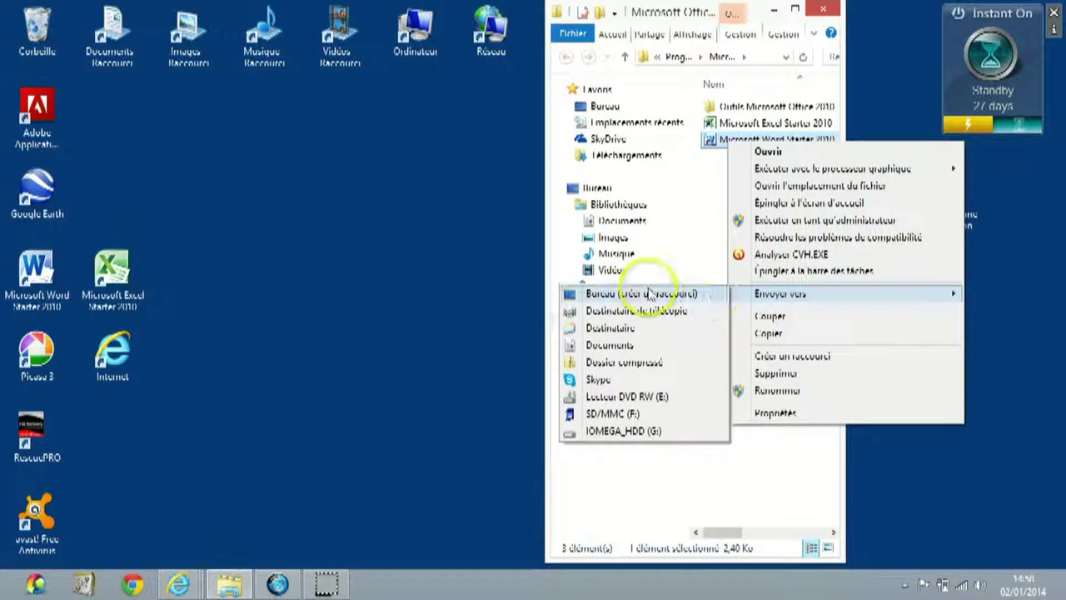
left_click(620, 295)
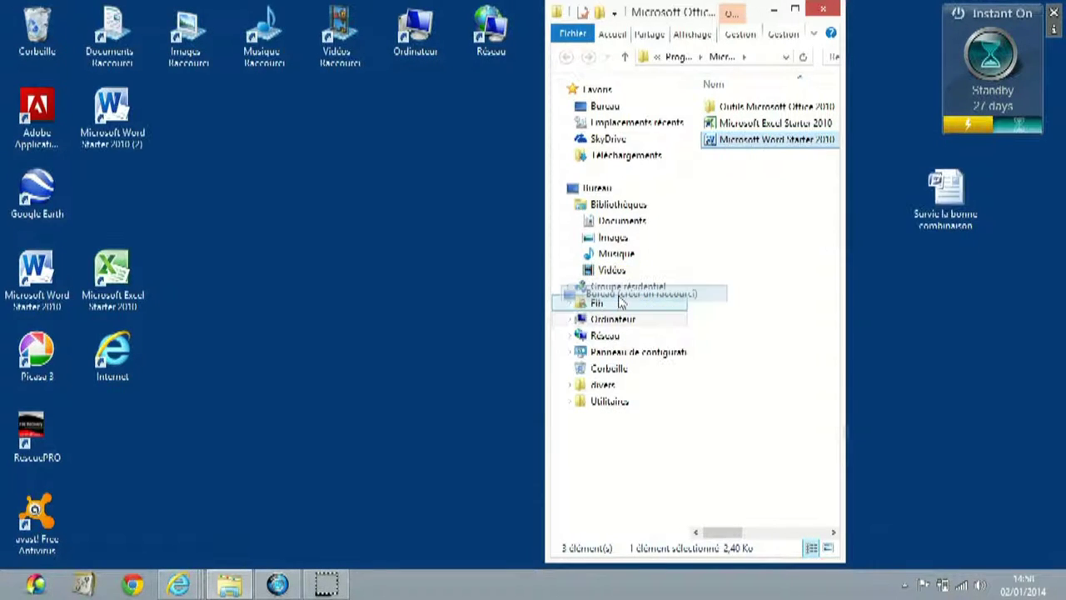
Close Explorer and drag the duplicate 'Microsoft Word Starter 2010 (2)' shortcut to the Corbeille
left_click(971, 35)
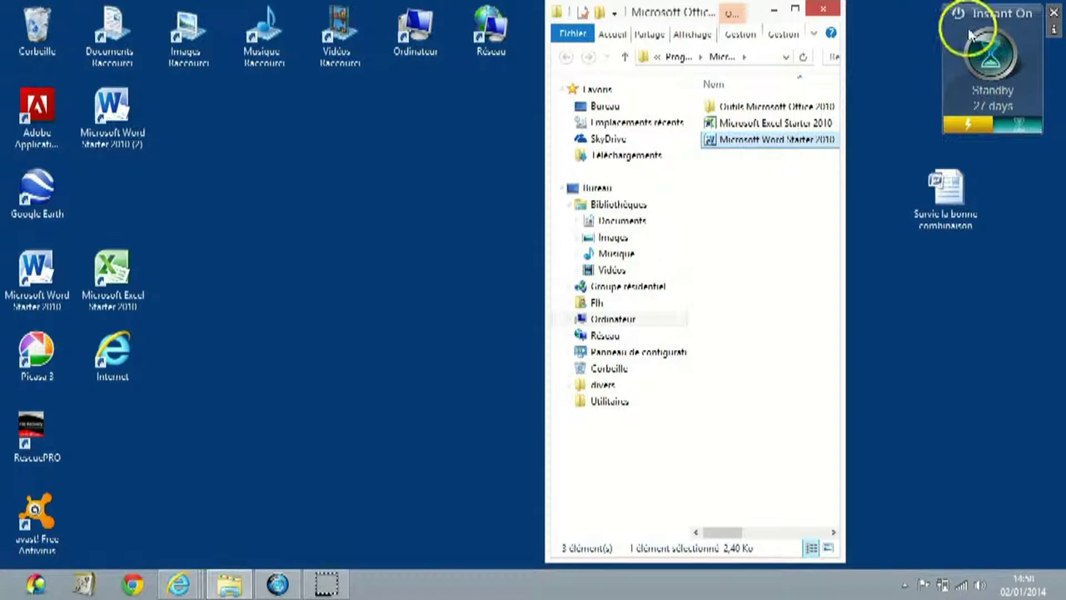
left_click(815, 11)
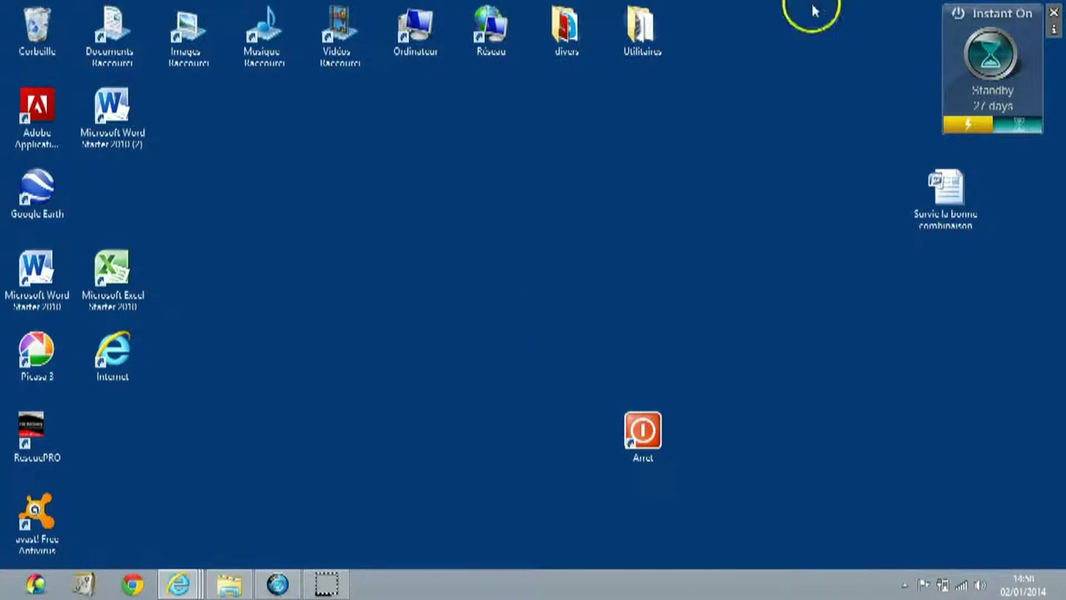
left_click(101, 99)
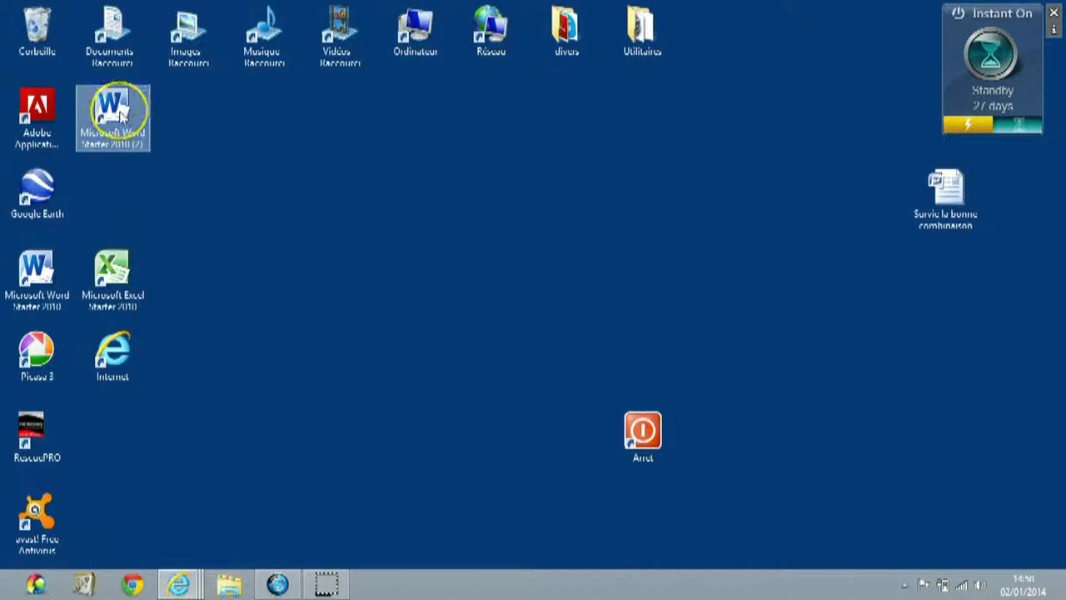
left_click_drag(121, 117, 36, 29)
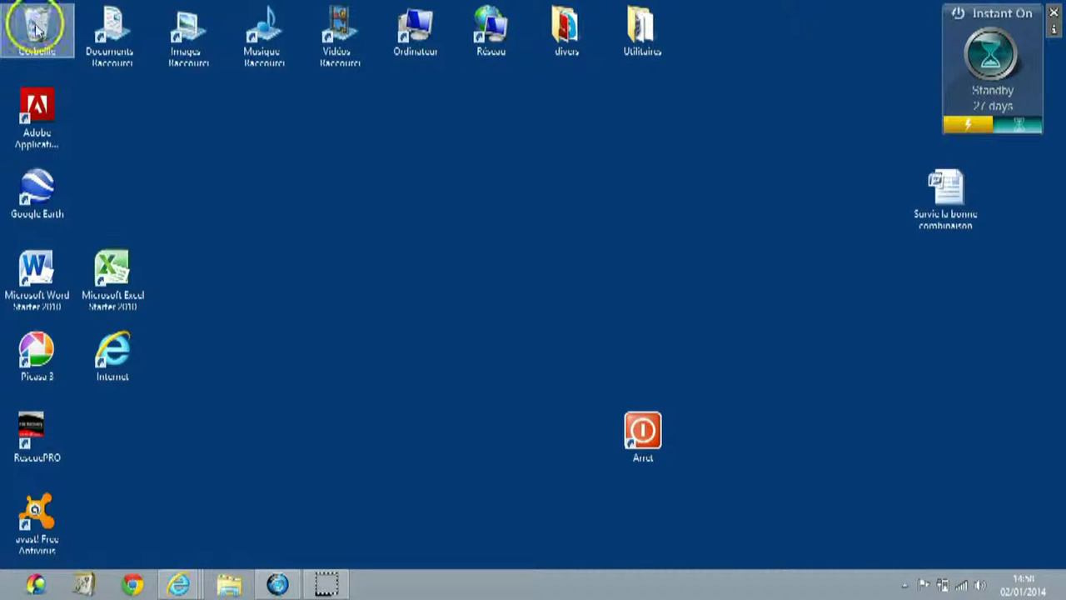
left_click(39, 275)
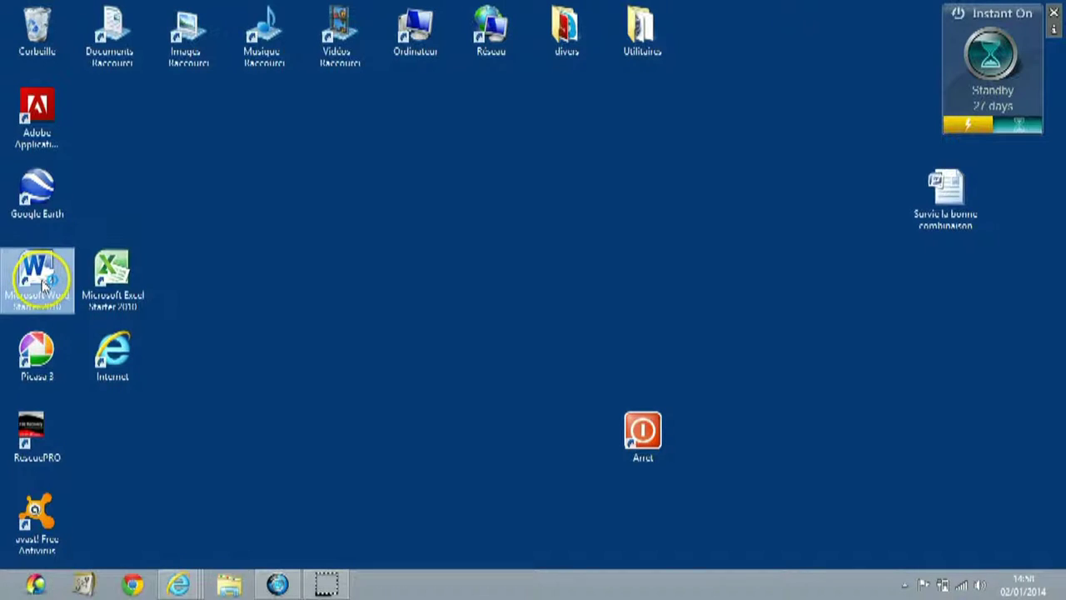
Launch Word Starter 2010 from its desktop shortcut, check recent documents, then return to blank Document1
double_click(42, 282)
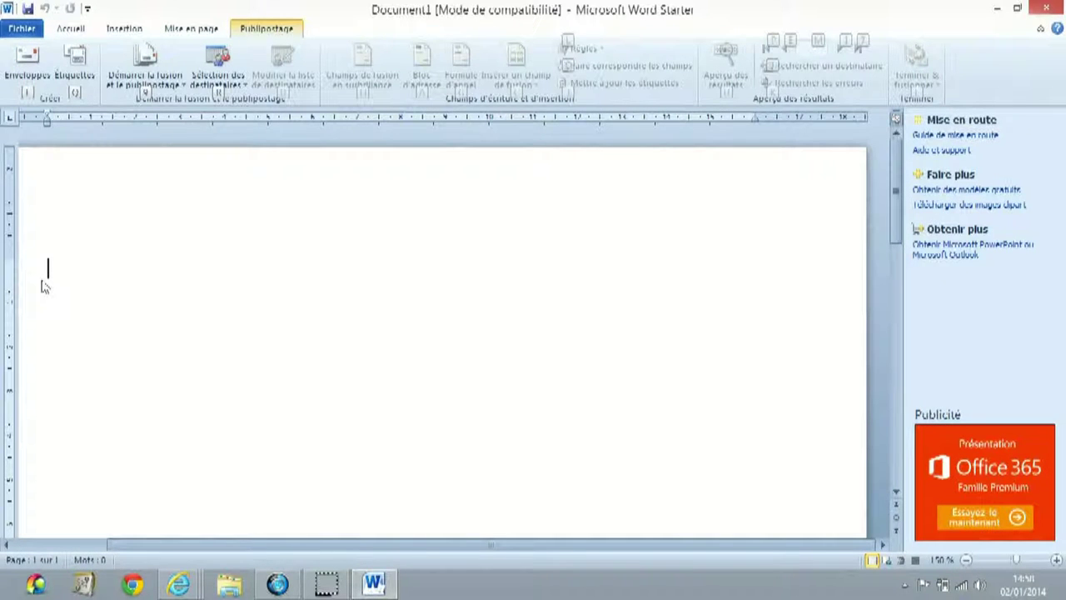
left_click(17, 31)
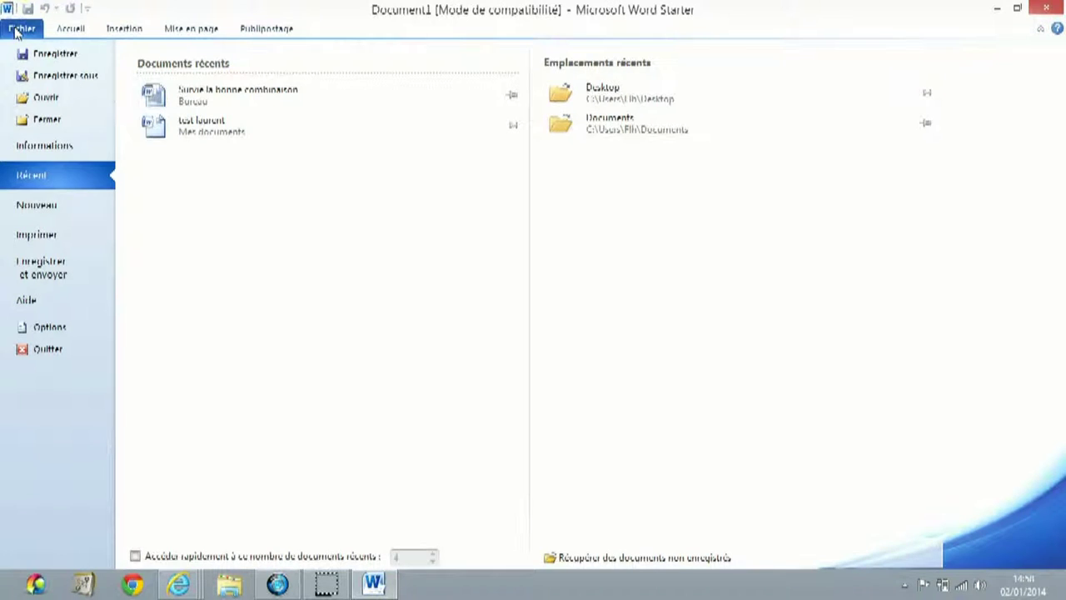
left_click(72, 30)
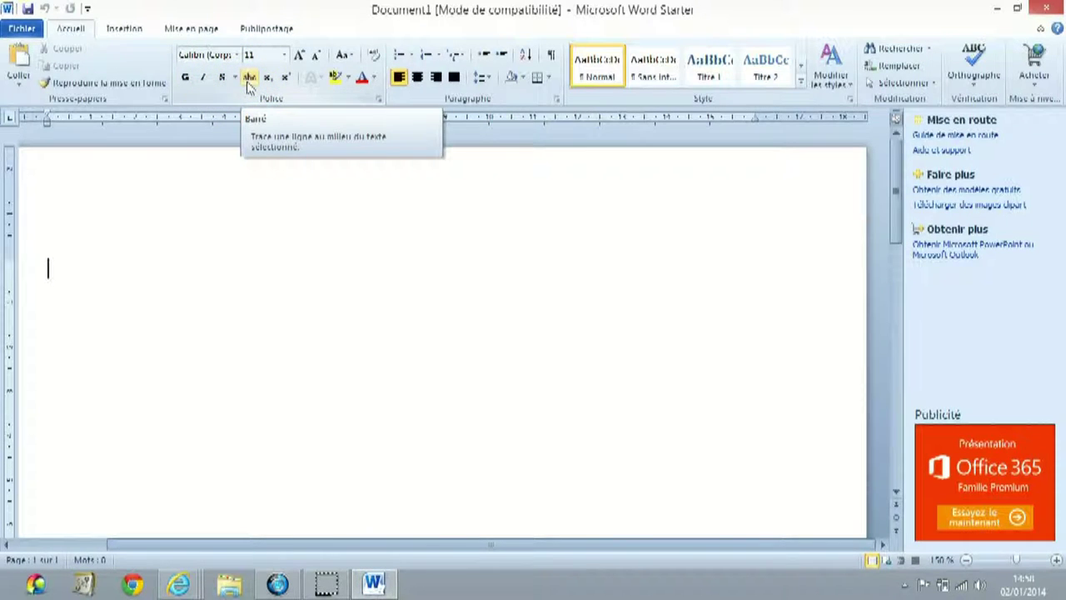
Browse the Insertion, Mise en page and Publipostage tabs, then display the KeyTips
left_click(121, 30)
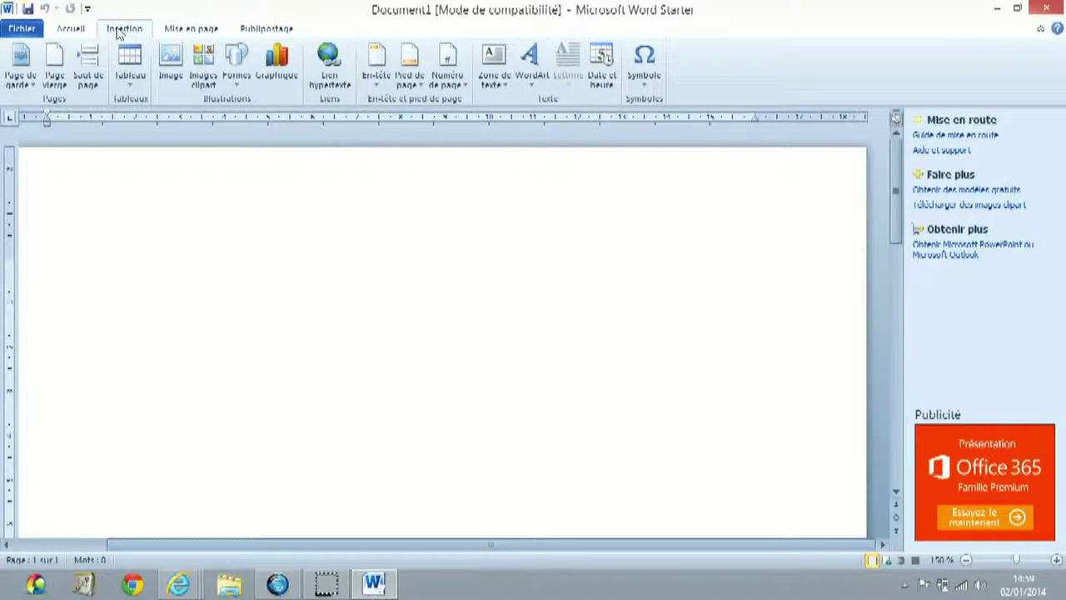
left_click(199, 33)
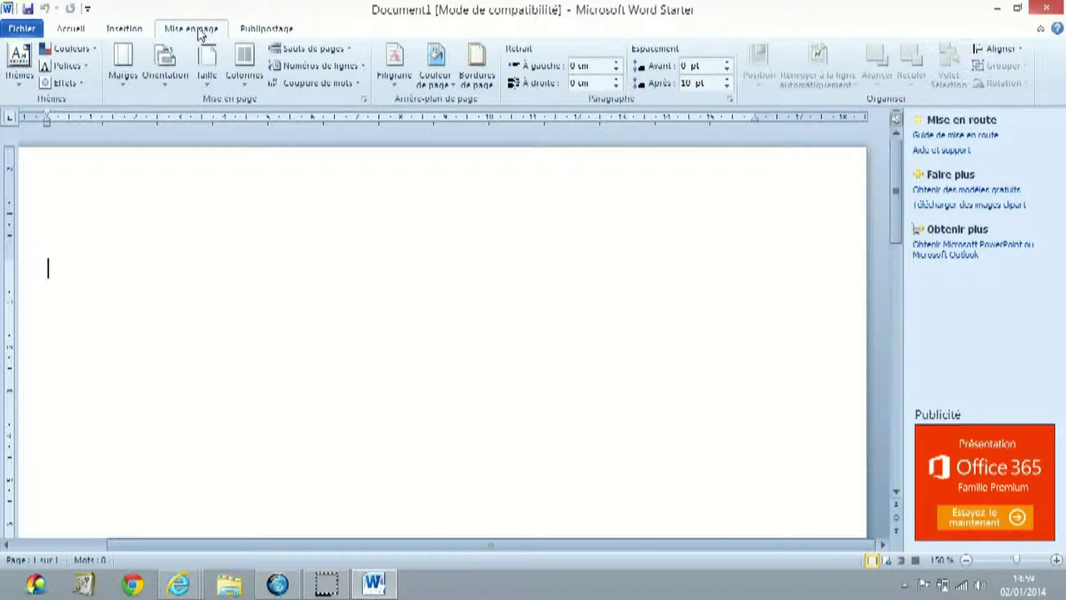
left_click(259, 28)
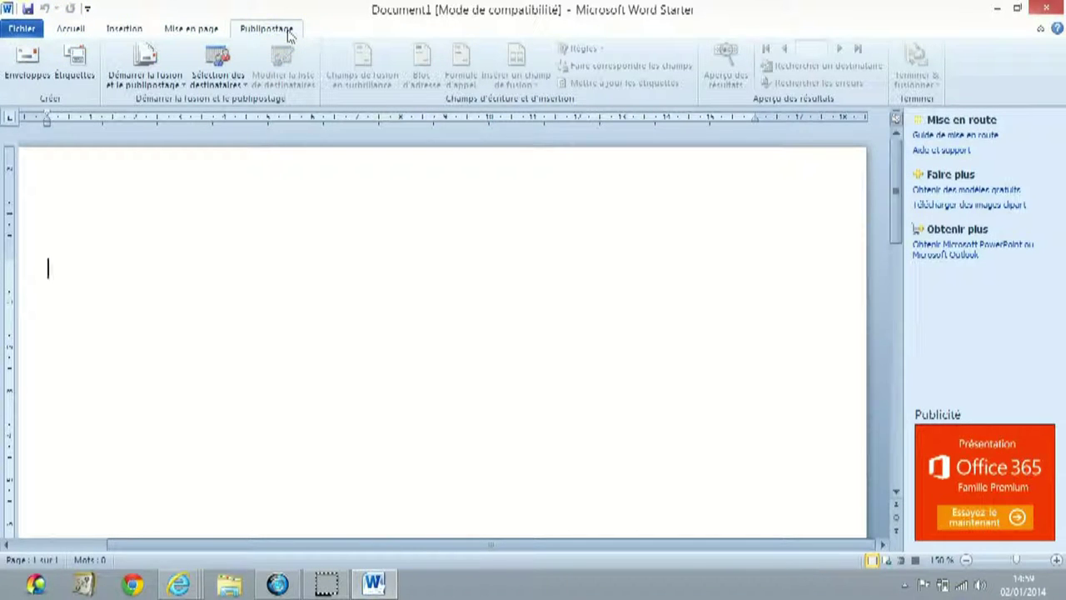
key("alt")
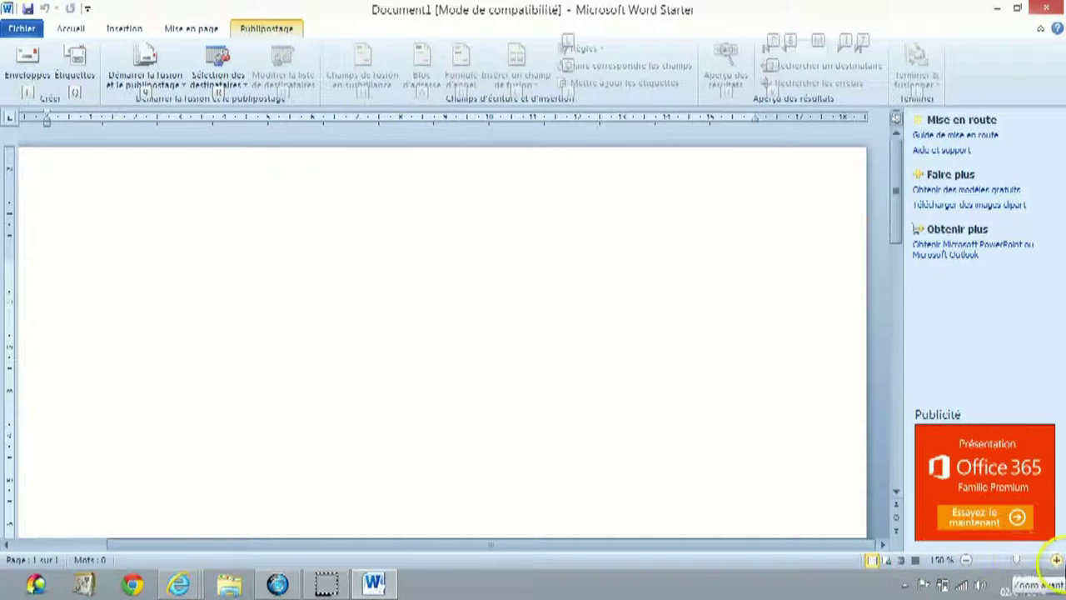
left_click(1056, 560)
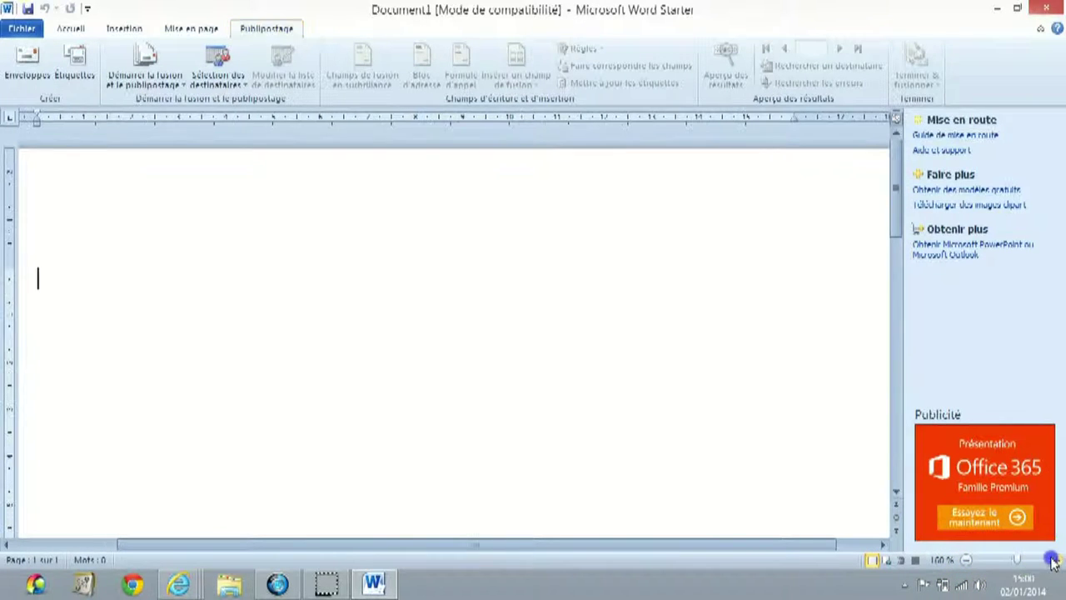
left_click(1055, 560)
type("bonjour")
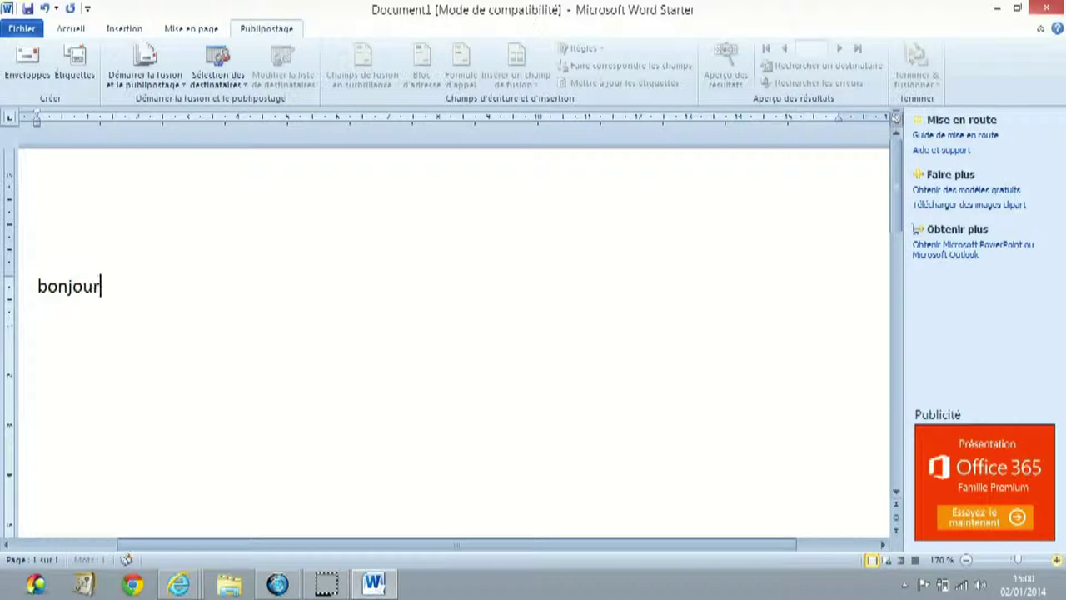
left_click(1055, 560)
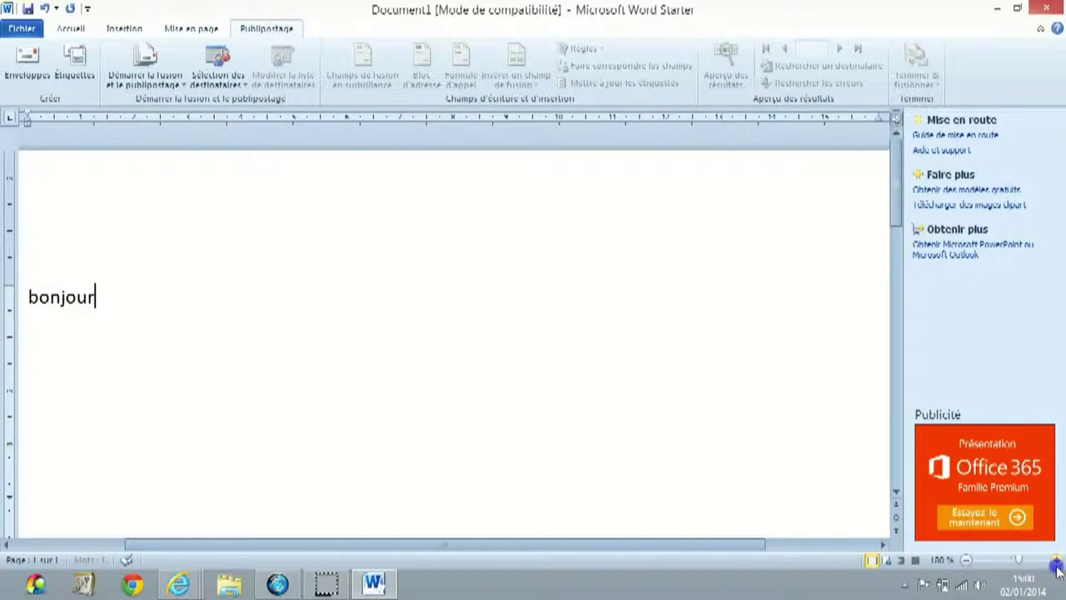
left_click(1056, 560)
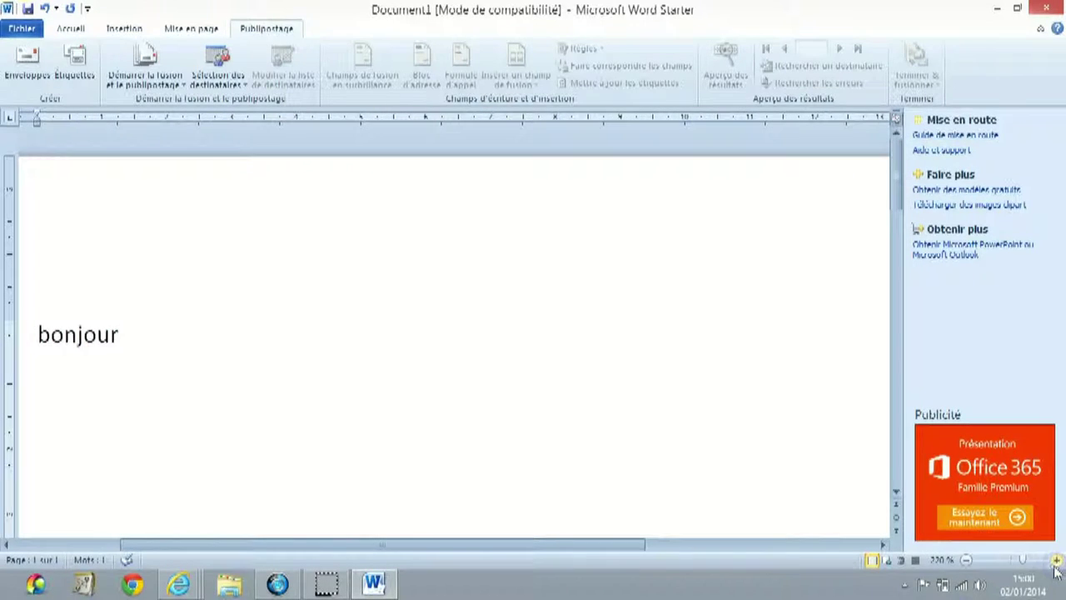
left_click(966, 560)
left_click(966, 561)
left_click(966, 561)
left_click(966, 560)
left_click(967, 560)
left_click(966, 561)
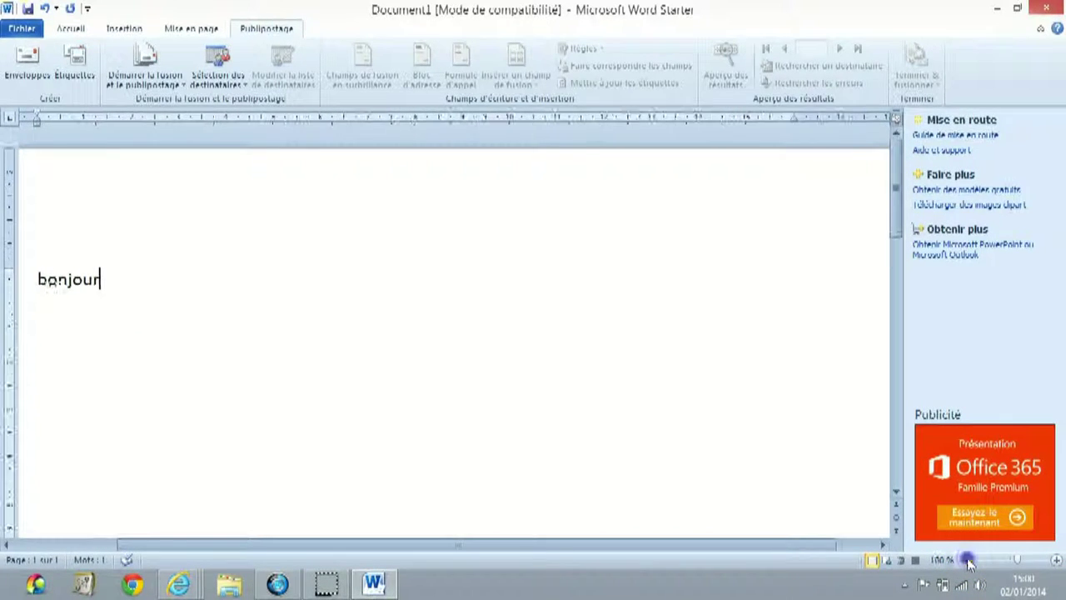
left_click(966, 560)
left_click(966, 561)
left_click(966, 561)
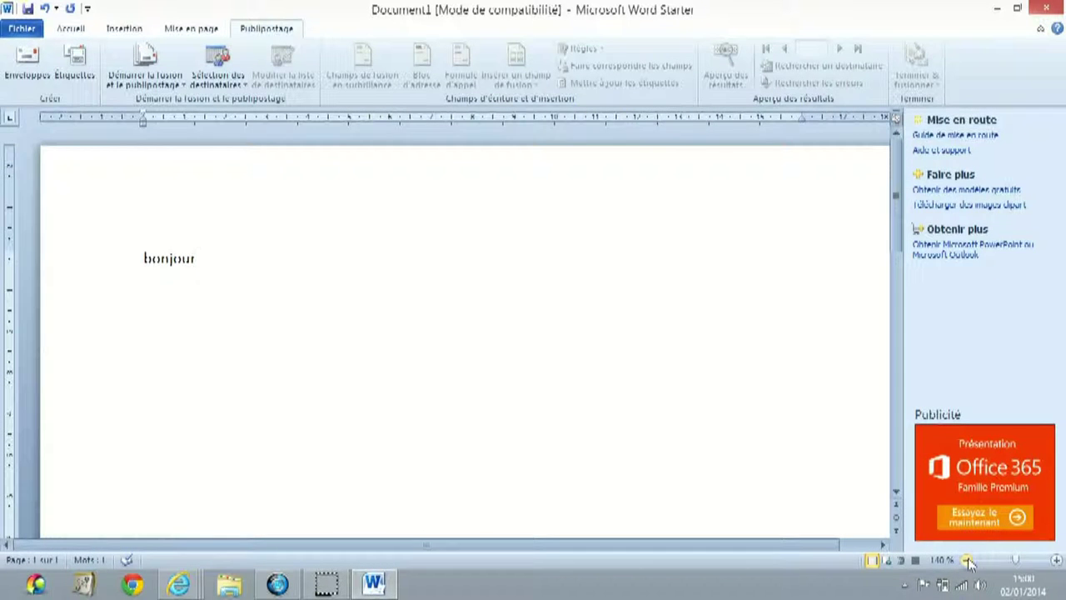
left_click(966, 561)
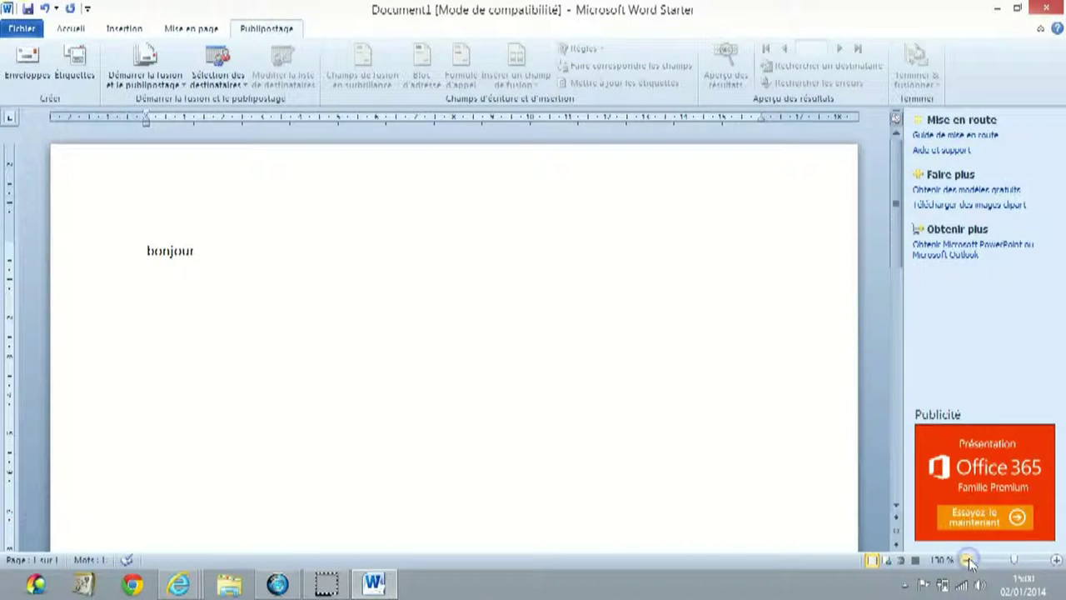
left_click(966, 560)
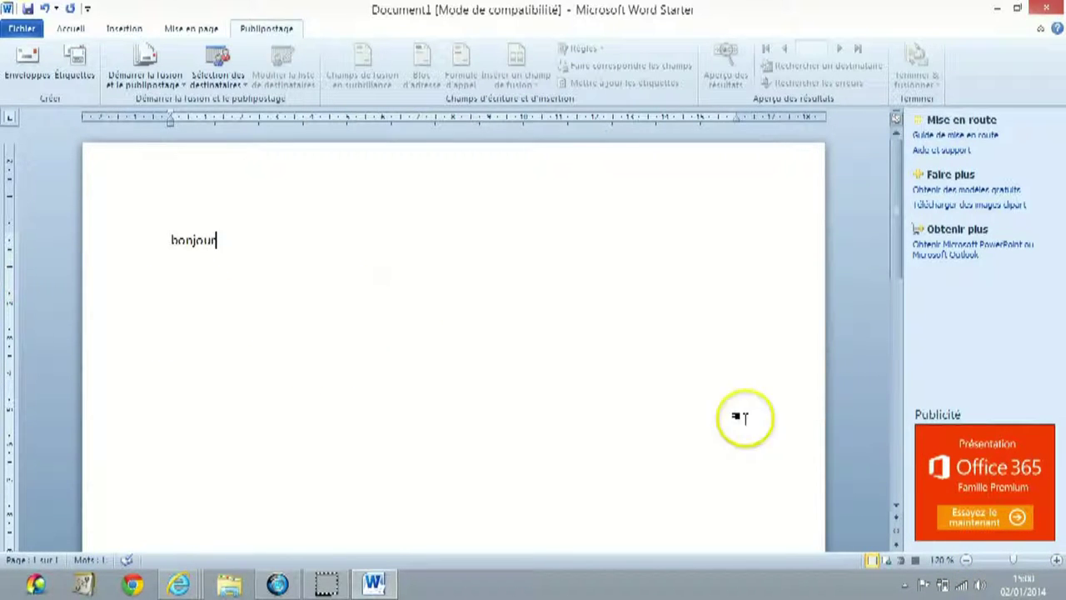
left_click(1056, 560)
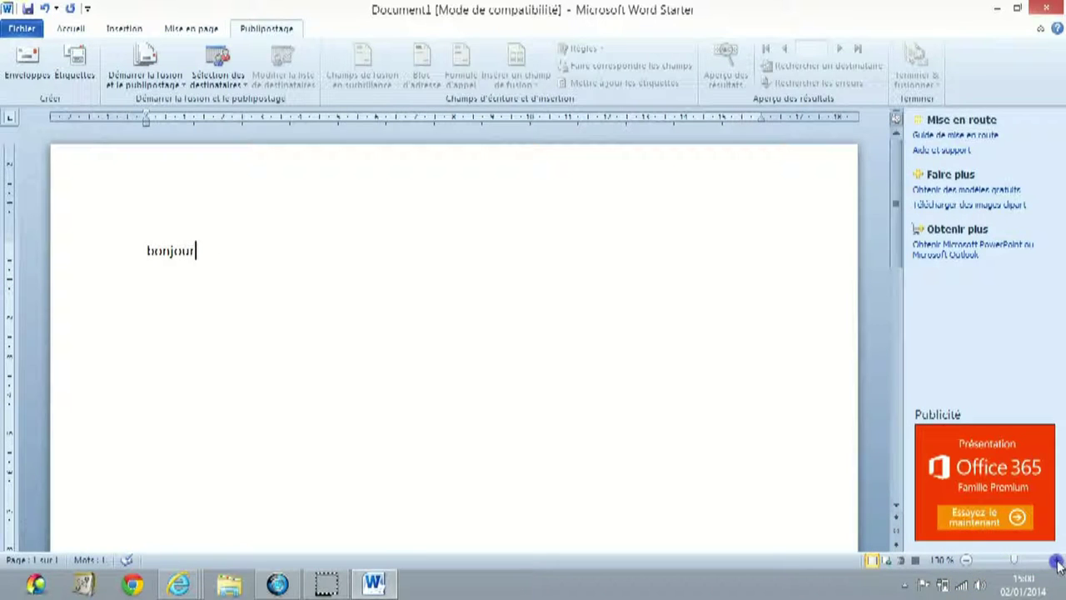
left_click(1055, 561)
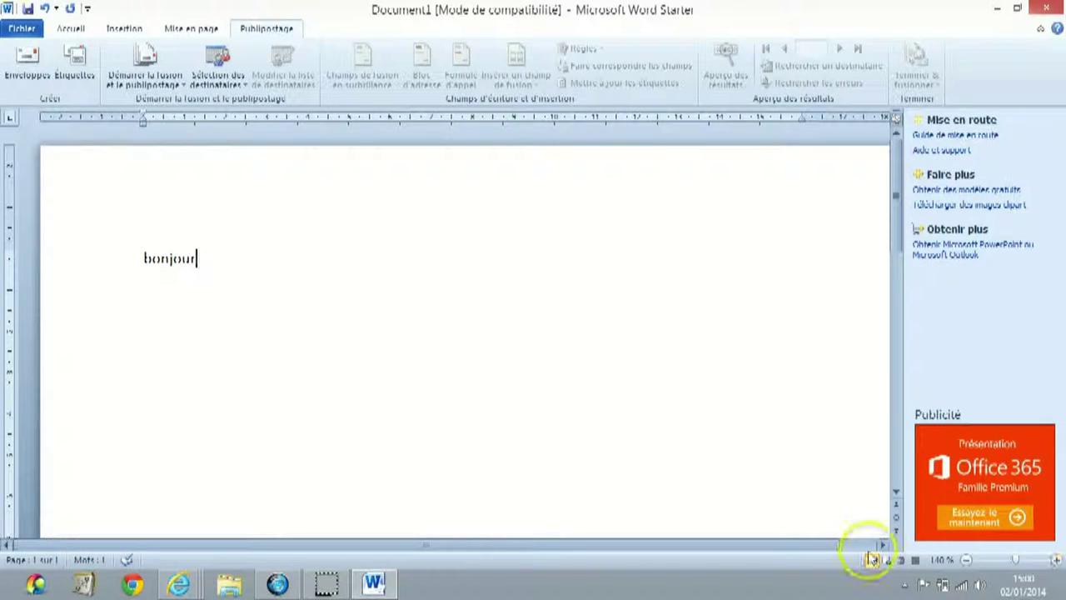
left_click_drag(800, 550, 816, 550)
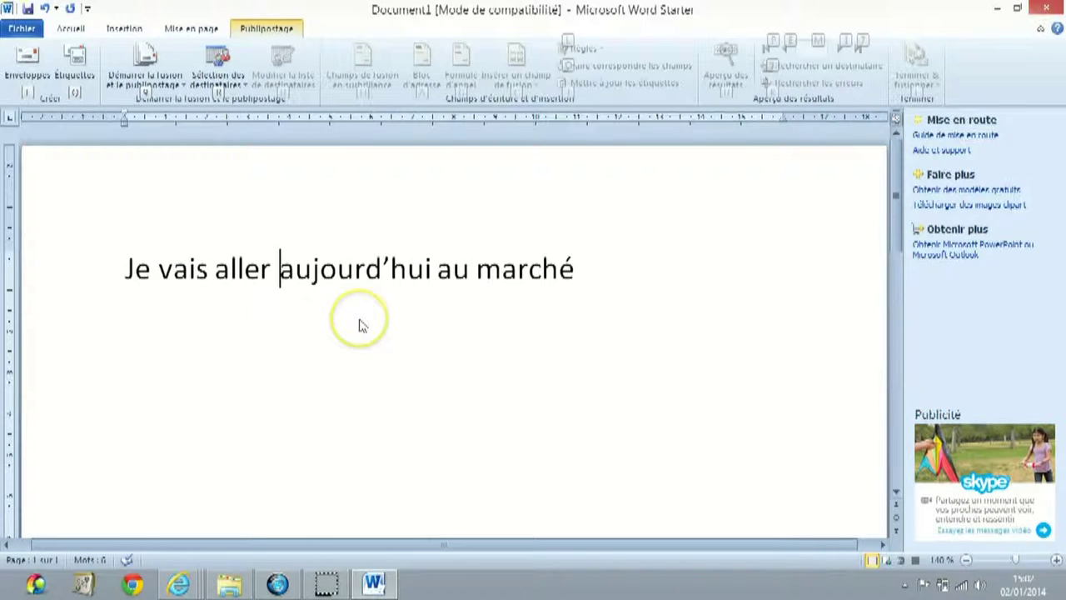
Show the KeyTips and place the cursor right after 'aujourd'hui' in the sentence
key("alt")
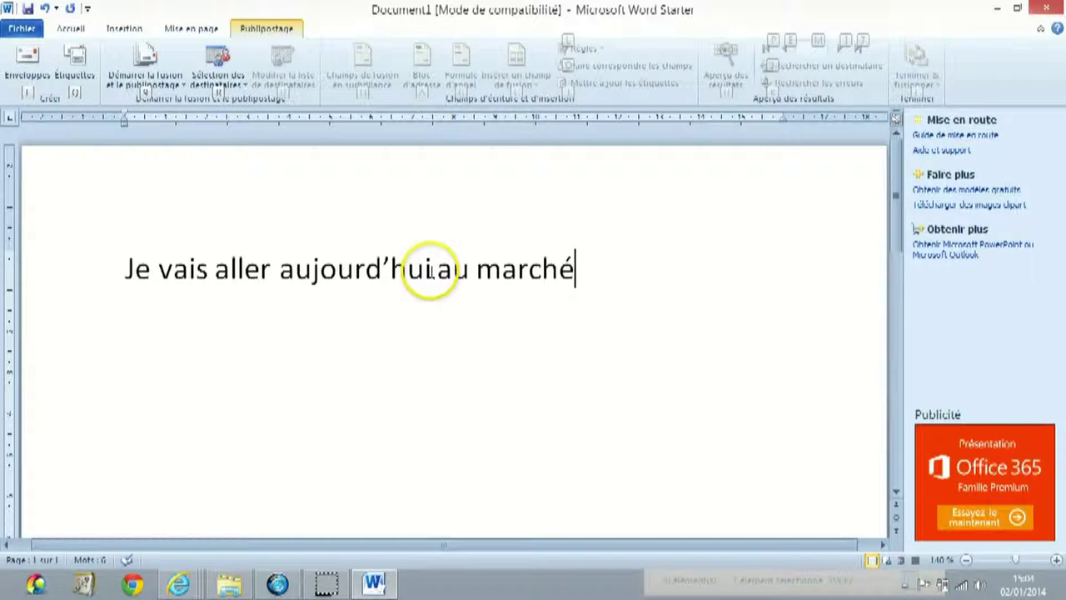
left_click(430, 273)
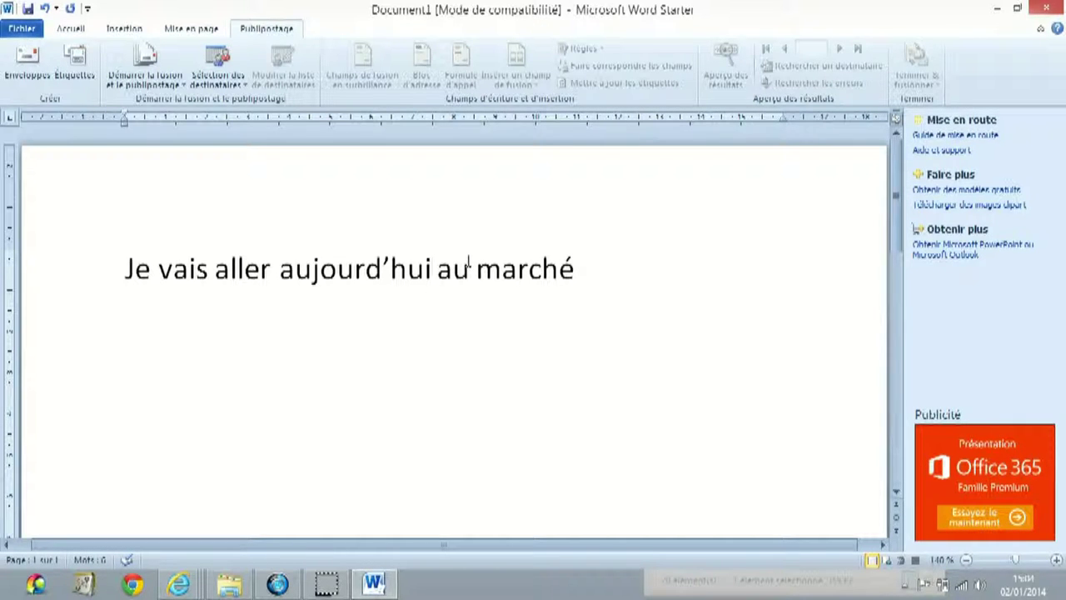
key("BackSpace")
key("BackSpace")
key("BackSpace")
key("BackSpace")
key("BackSpace")
key("BackSpace")
key("BackSpace")
key("BackSpace")
key("BackSpace")
key("BackSpace")
key("BackSpace")
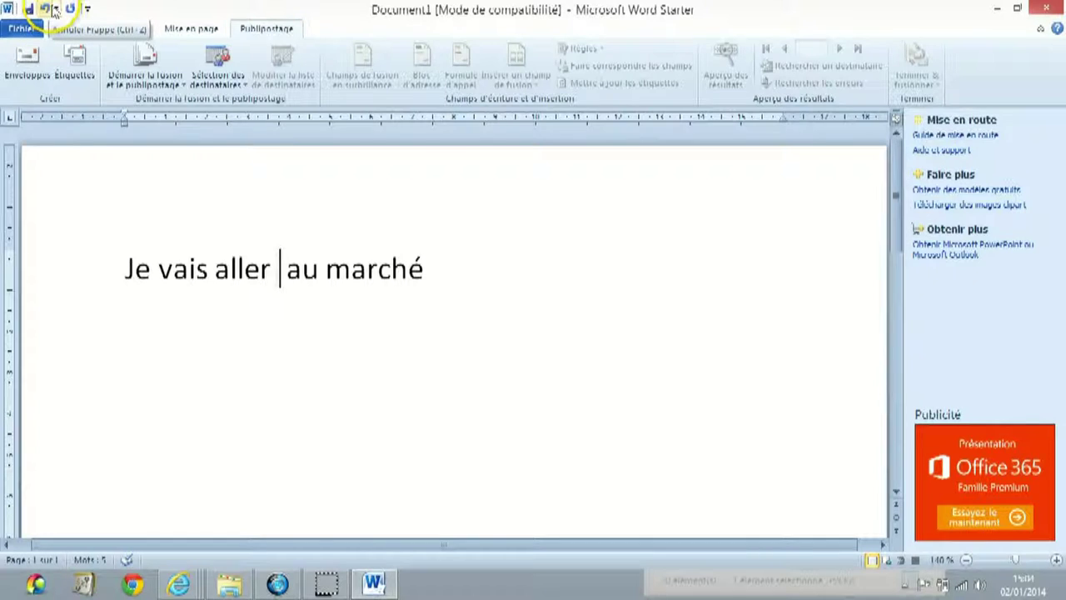
left_click(48, 8)
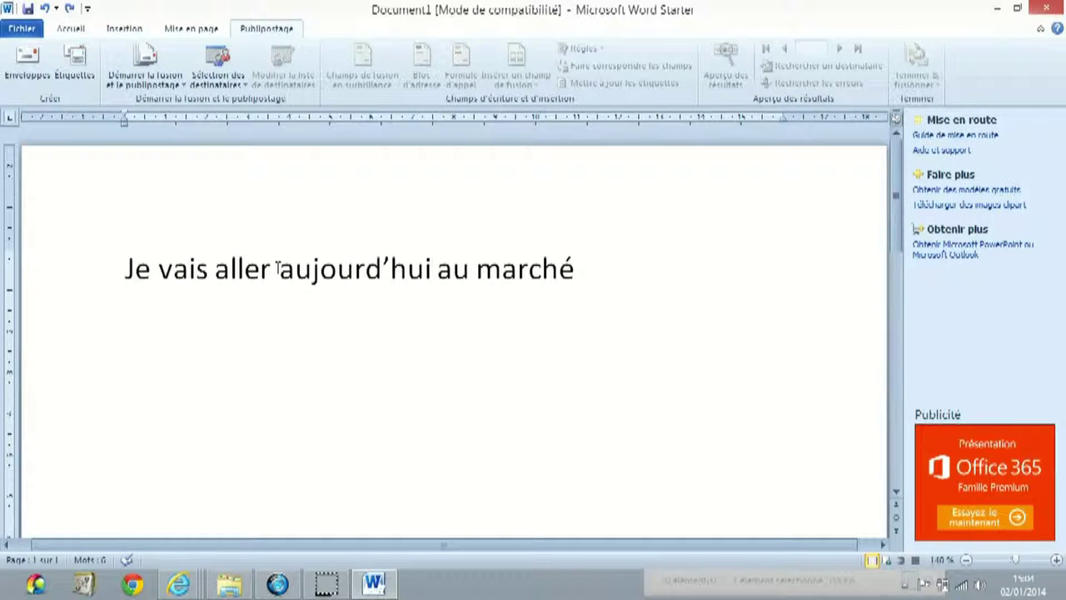
left_click(279, 269)
Replace 'aujourd'hui' with 'demain' and place the cursor after 'marché'
key("Delete")
key("Delete")
key("Delete")
key("Delete")
key("Delete")
key("Delete")
key("Delete")
key("Delete")
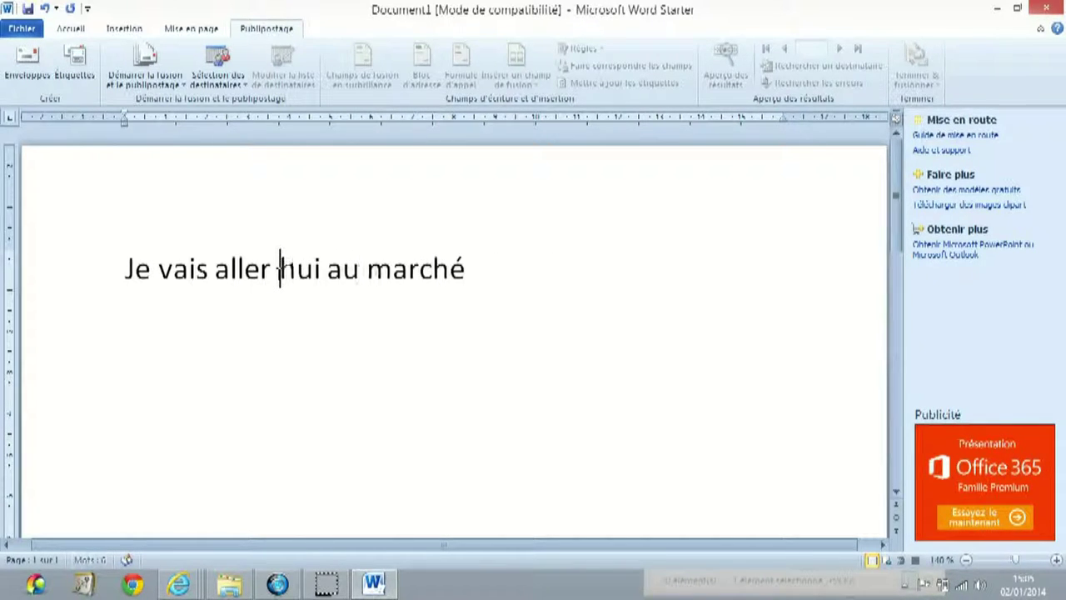
key("Delete")
key("Delete")
key("Delete")
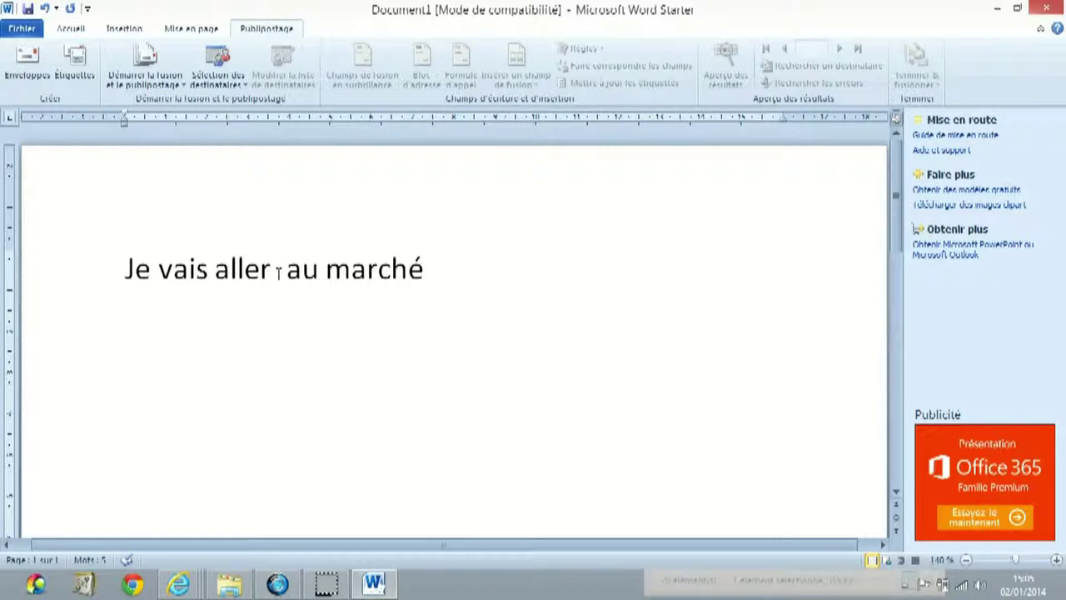
type("demao")
key("BackSpace")
type("in")
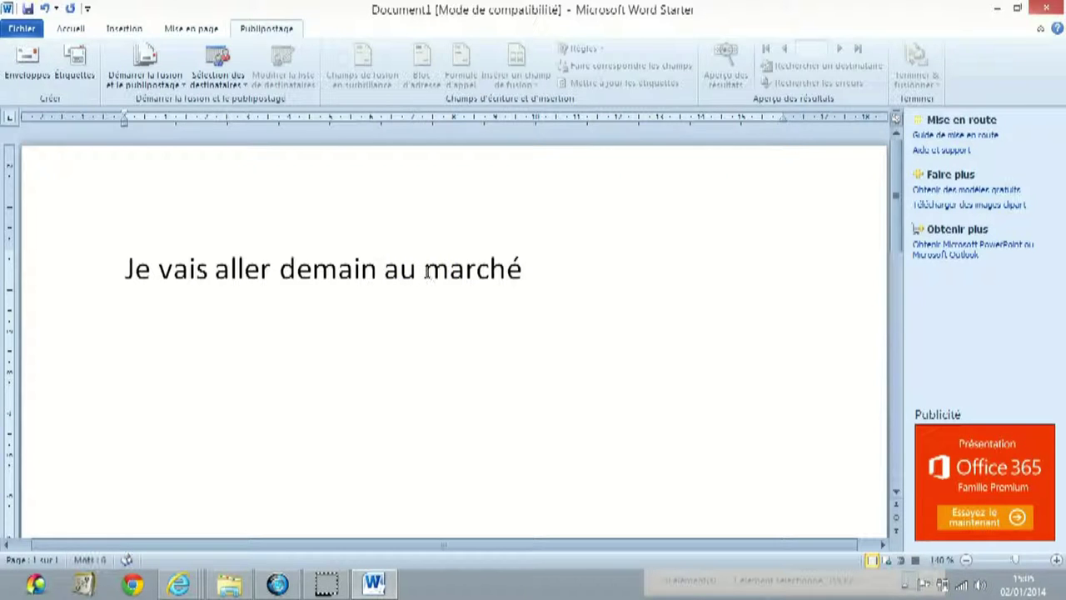
left_click(425, 270)
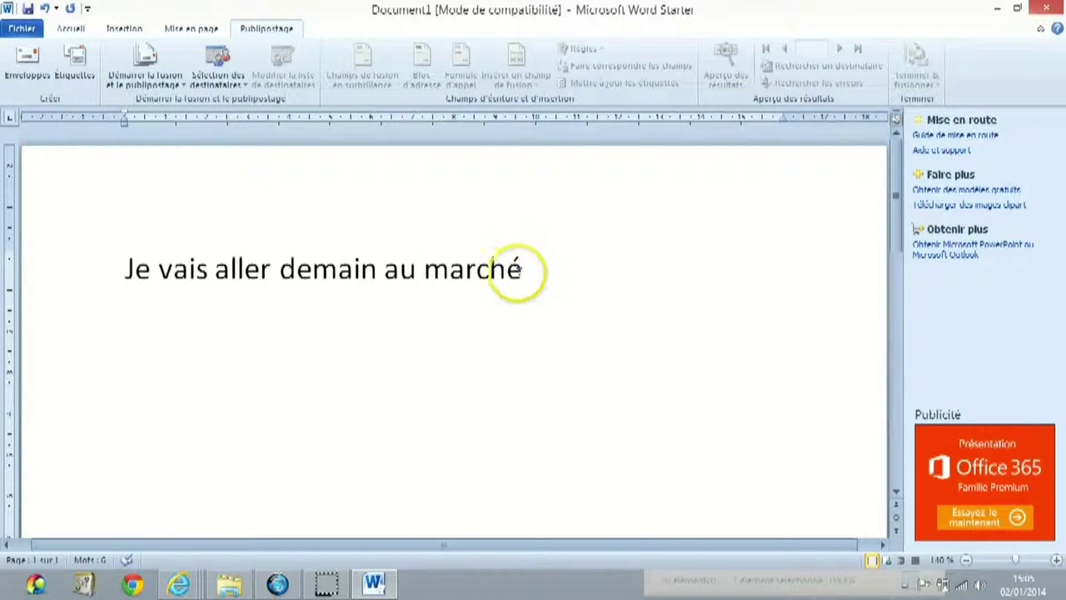
left_click(523, 269)
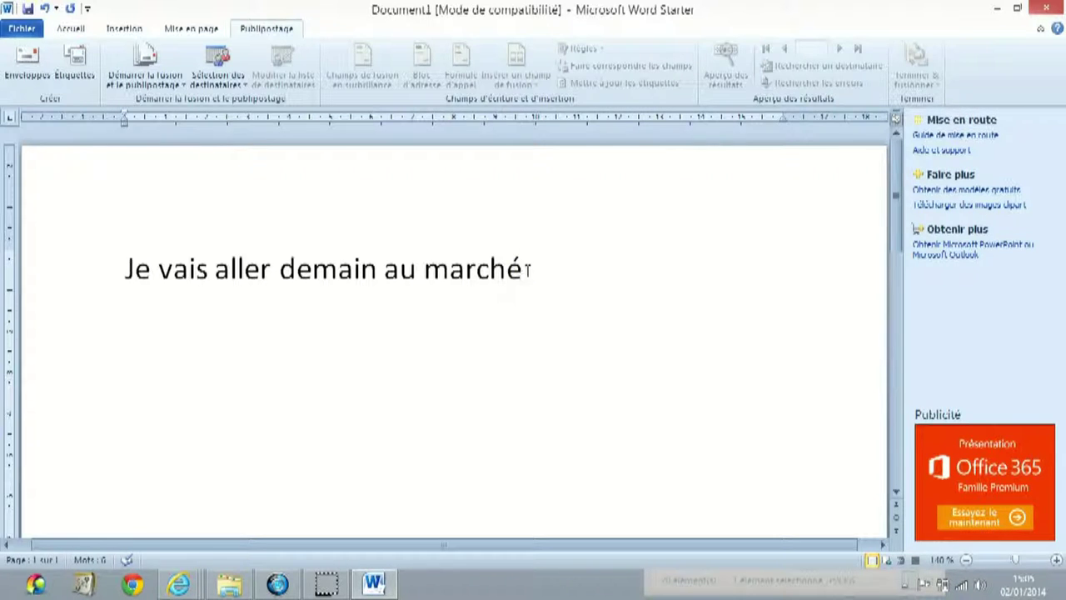
Change the ending 'marché' to 'aux halles.' and start a new blank document
key("BackSpace")
key("BackSpace")
key("BackSpace")
key("BackSpace")
key("BackSpace")
key("BackSpace")
key("BackSpace")
type("x")
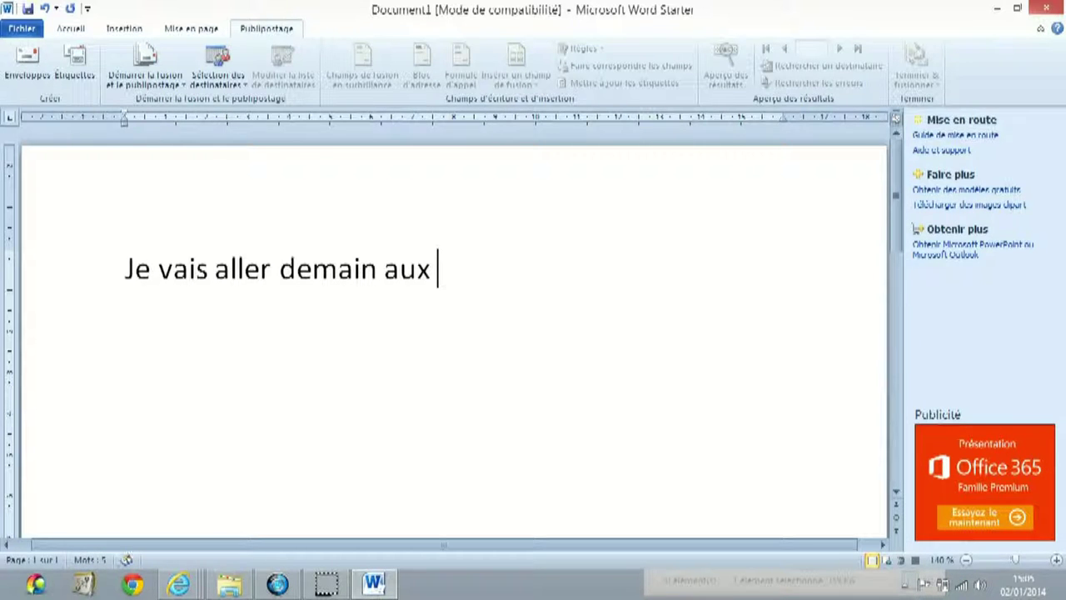
type(" halles")
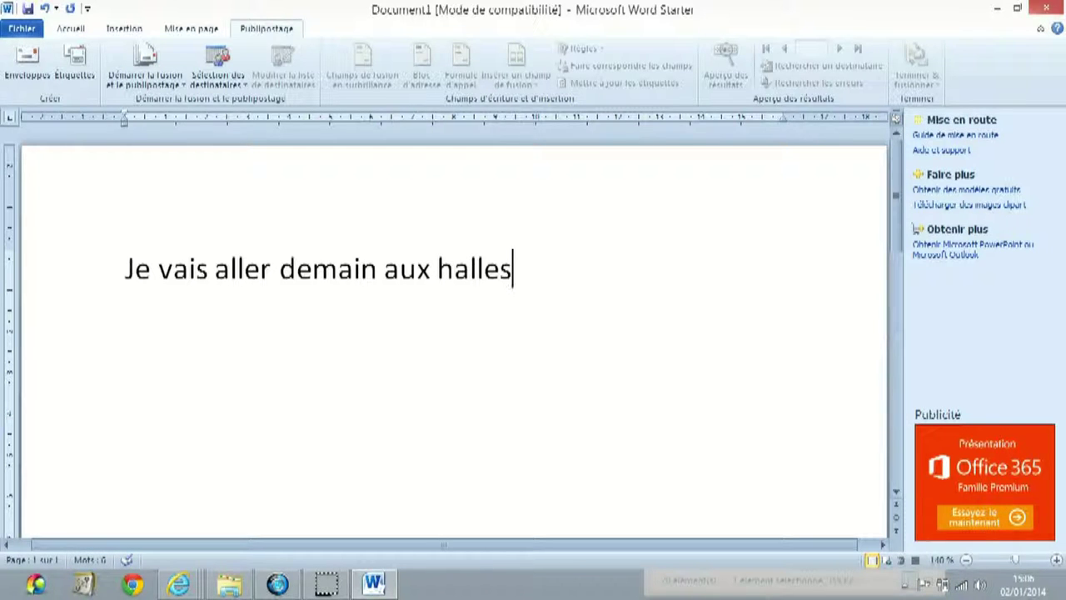
type(".")
key("ctrl+n")
left_click(103, 266)
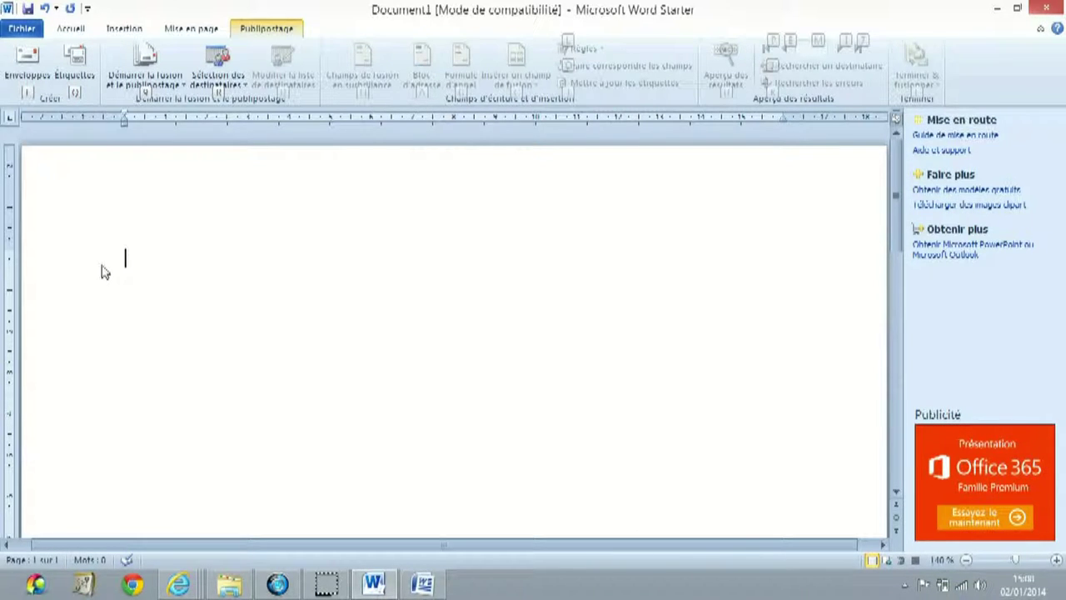
Type the article's opening sentence ending 'à l'efficacité des secours.', retyping the last word
left_click(170, 251)
left_click(159, 319)
left_click(157, 257)
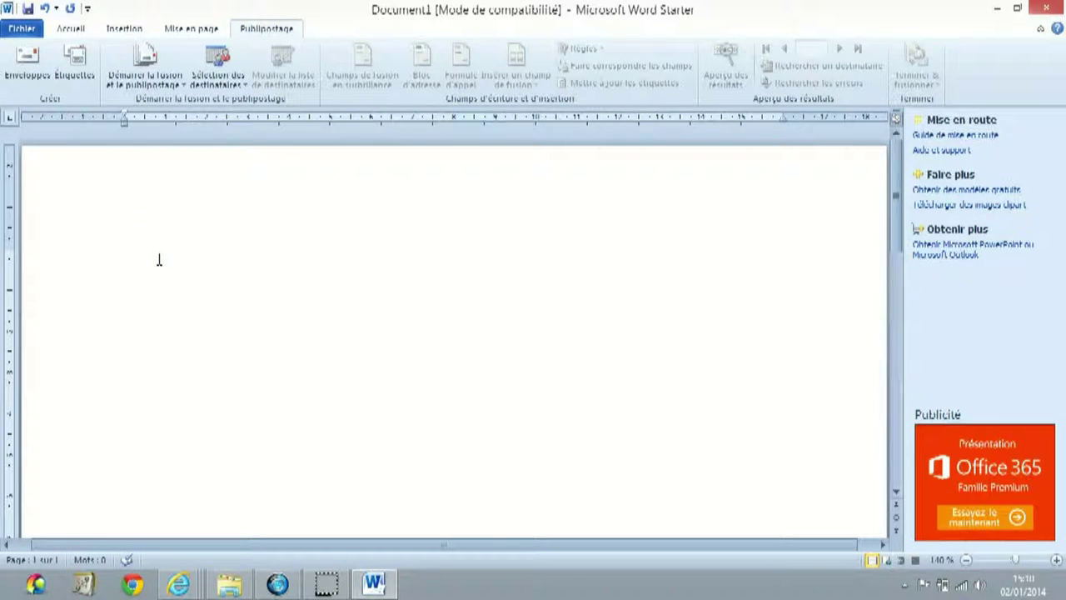
type("Dubois et ")
type("Bullim")
type("e ")
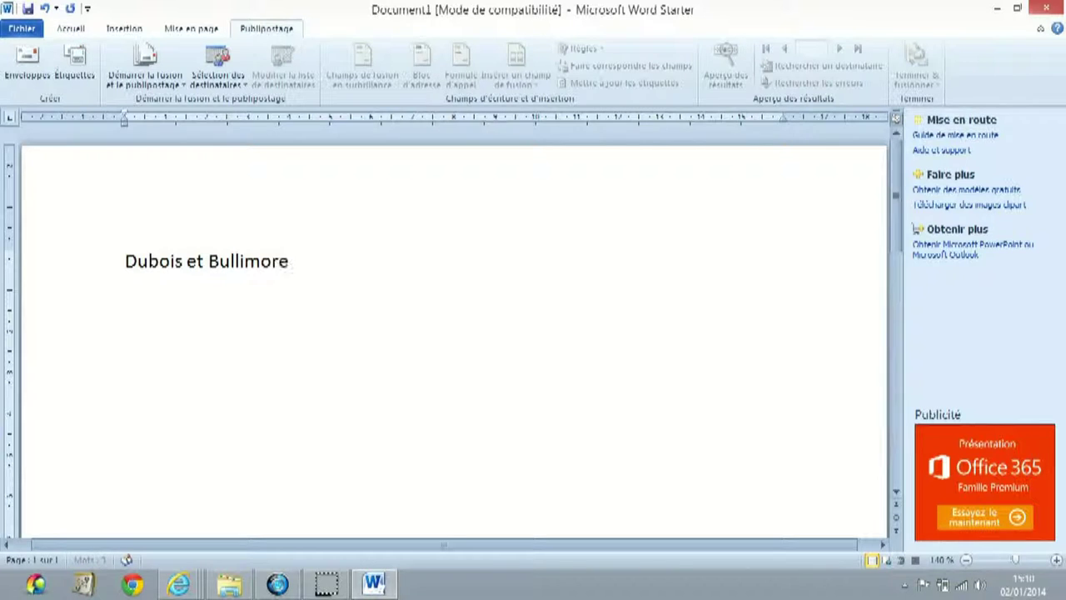
type("ont d")
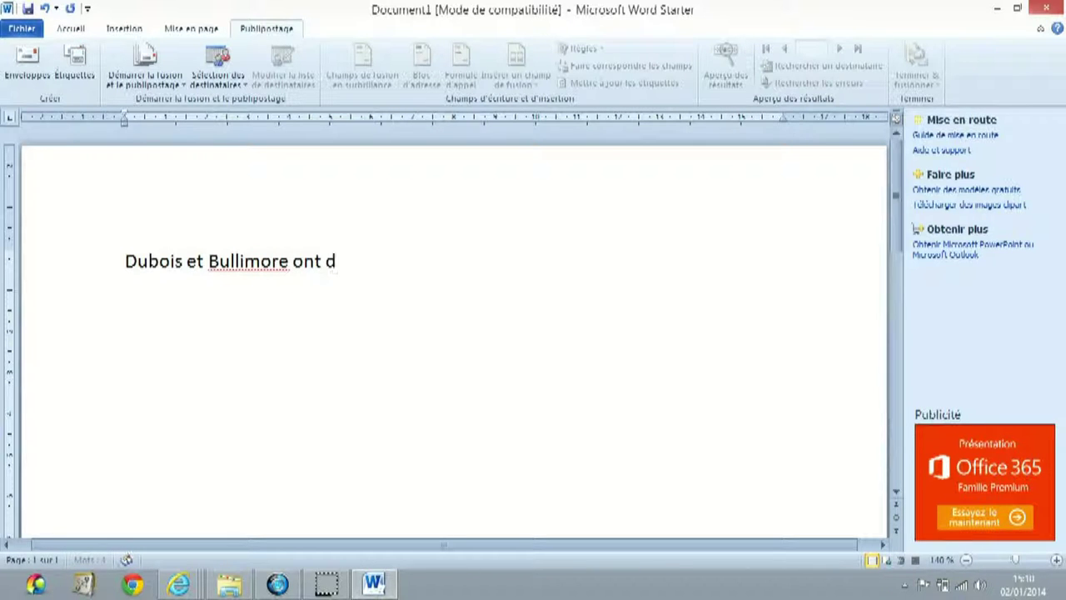
type("û")
type("eur sal")
type("à leur")
type(" sang")
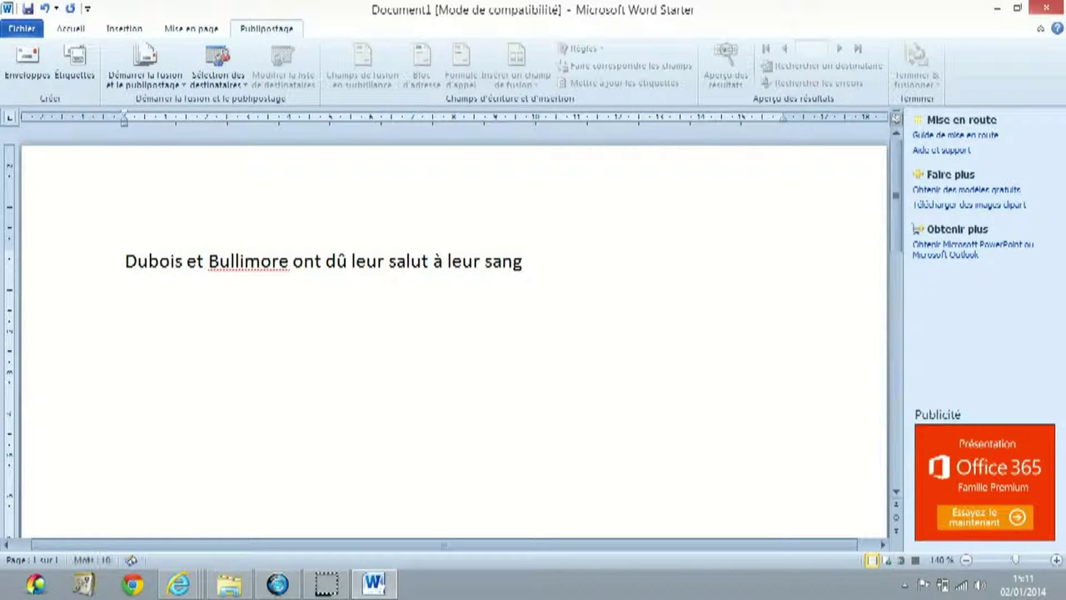
type(" froid et à ")
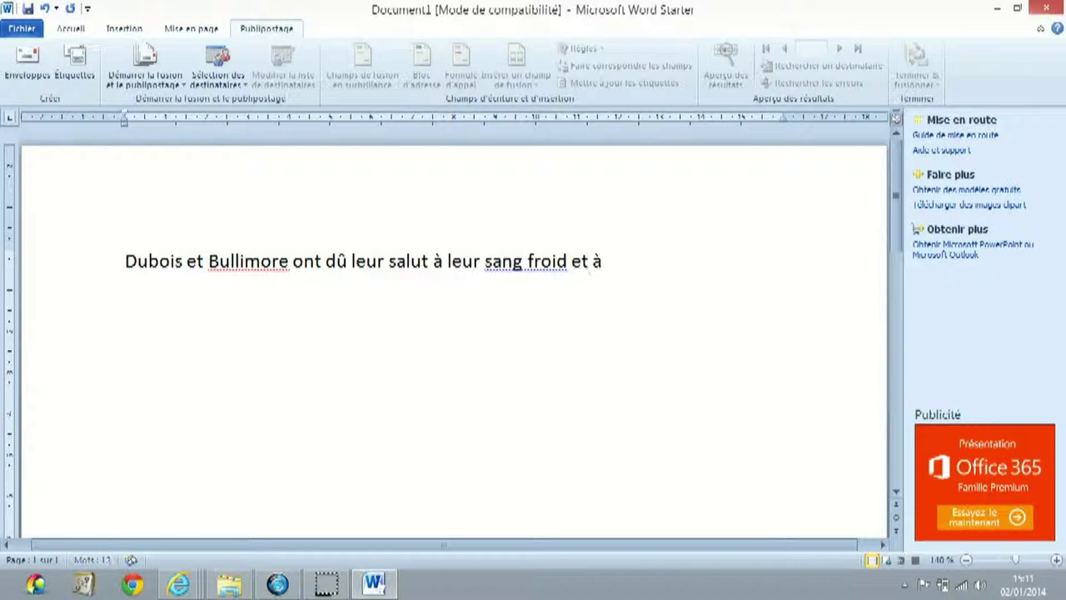
type("l'efficacité de")
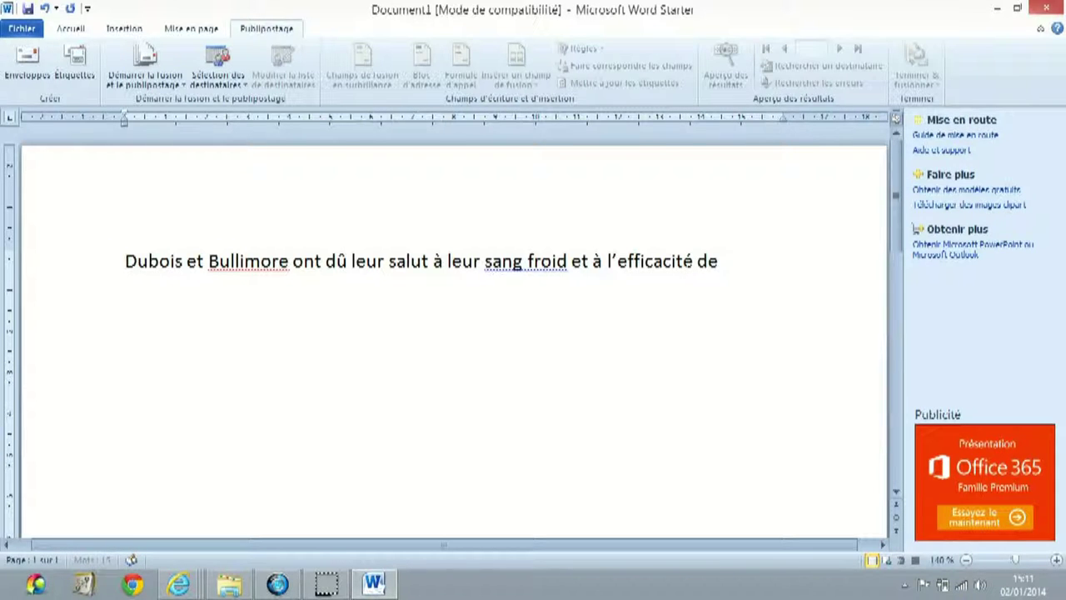
type(" secour")
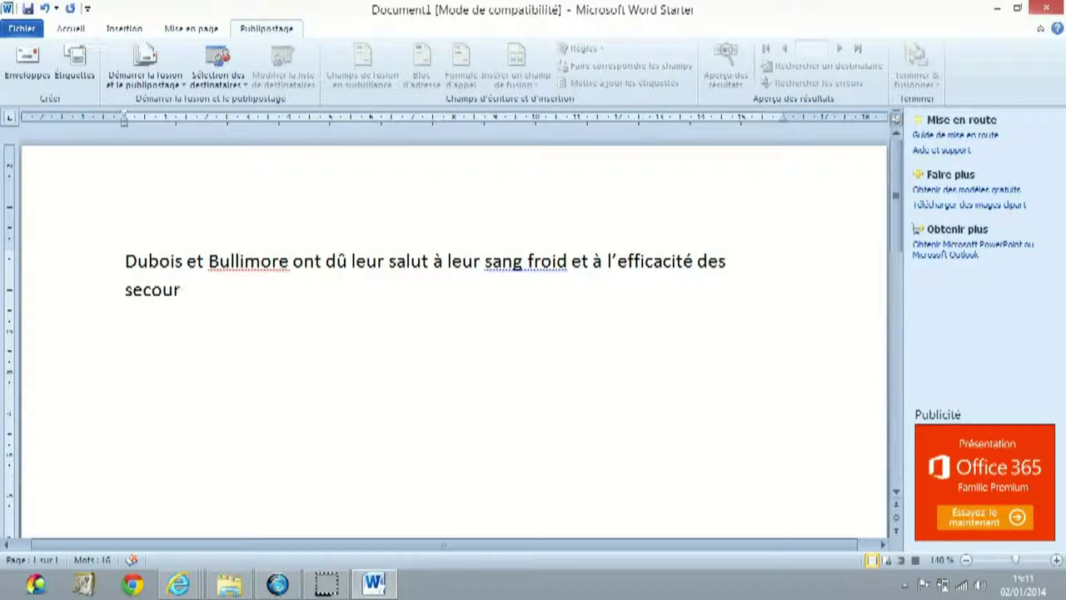
type("s")
key("BackSpace")
key("BackSpace")
key("BackSpace")
key("BackSpace")
key("BackSpace")
key("BackSpace")
key("BackSpace")
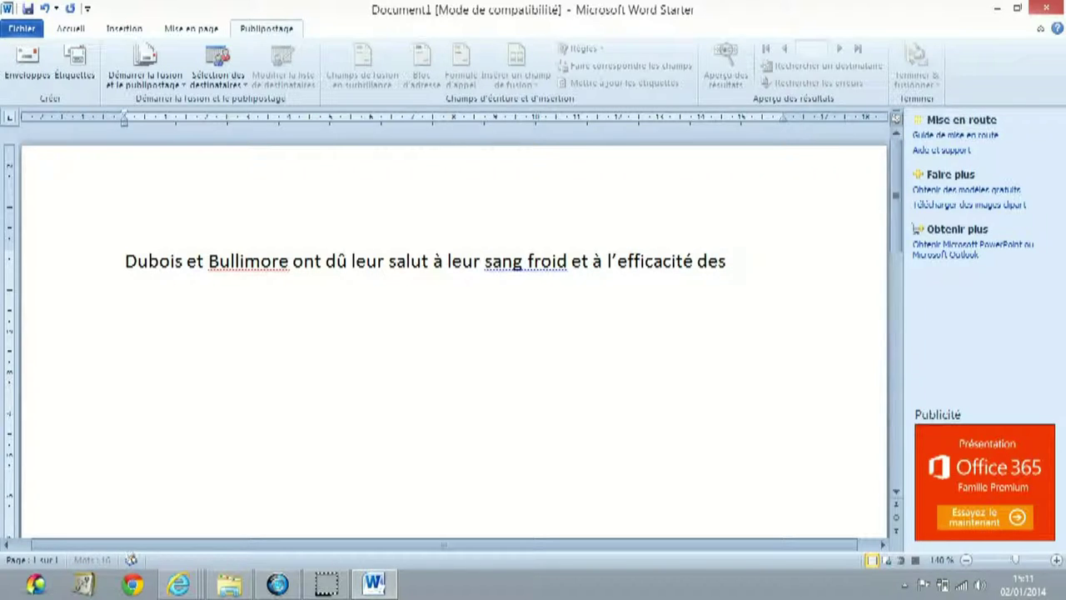
type("secou")
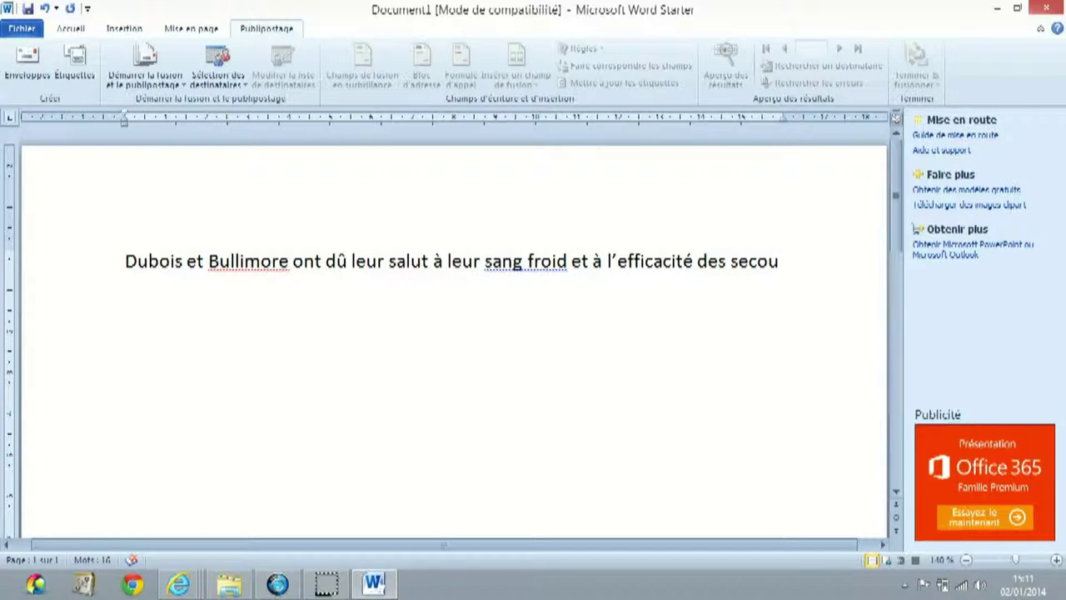
type("rs")
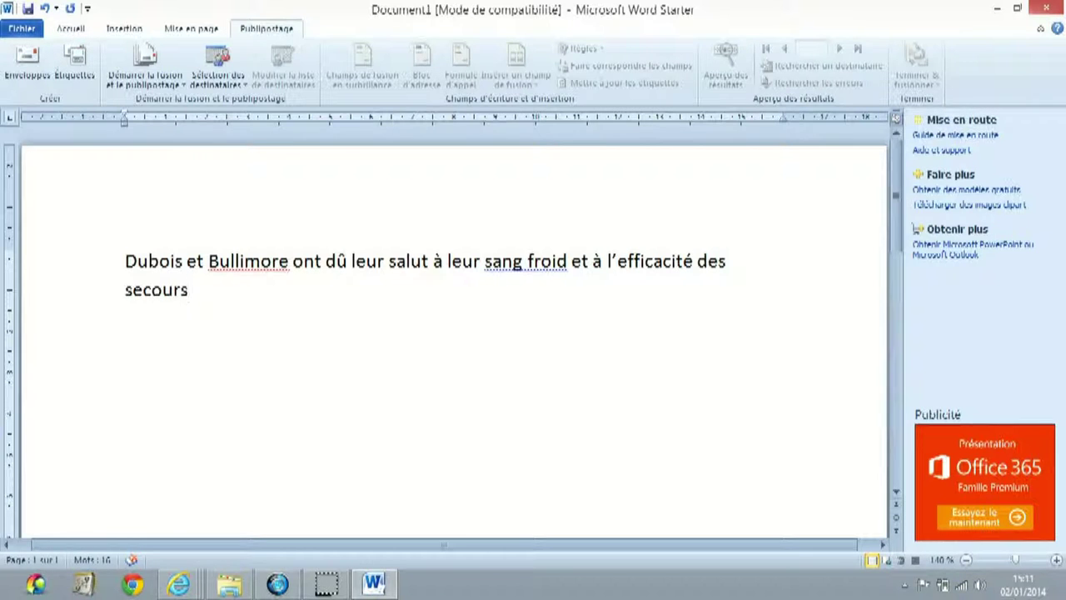
type(".")
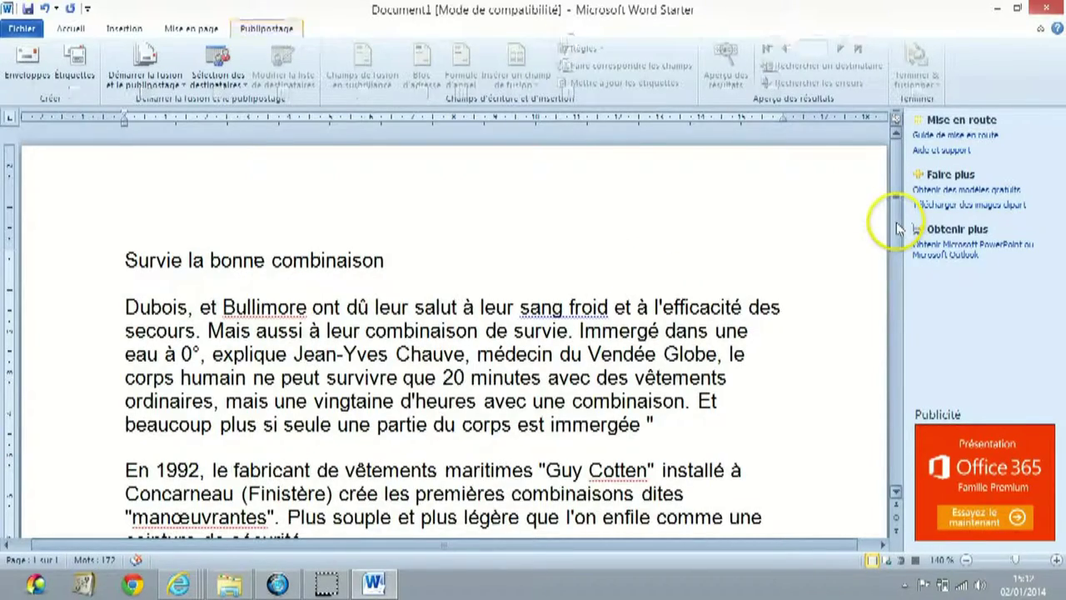
Paste at the end of the title, then begin selecting 'Survie la bonne combinaison'
left_click_drag(898, 226, 896, 229)
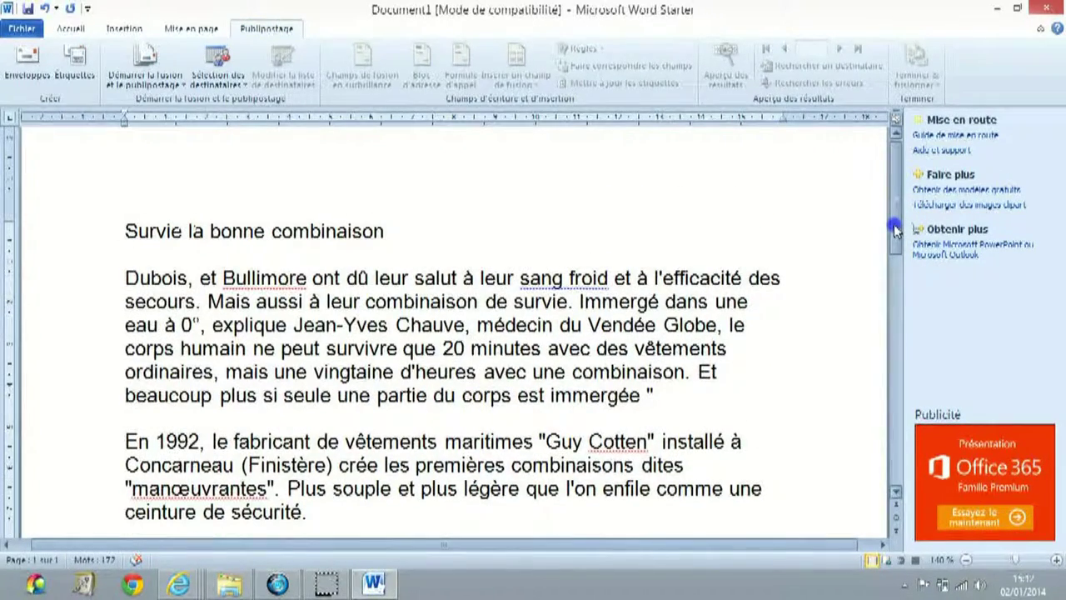
left_click_drag(895, 229, 900, 242)
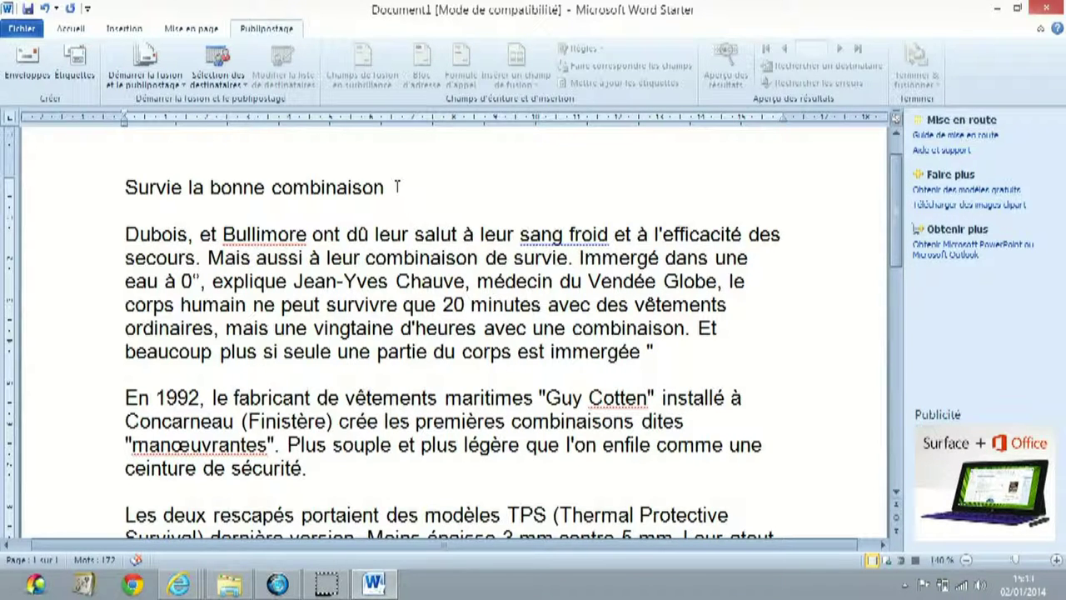
left_click(397, 198)
key("ctrl+v")
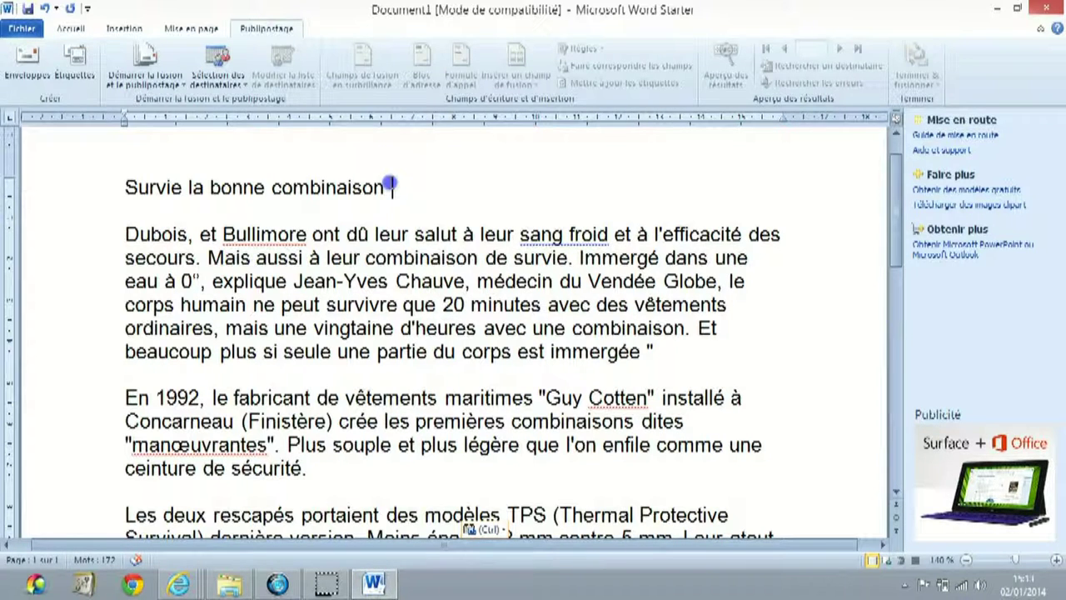
left_click_drag(390, 182, 153, 183)
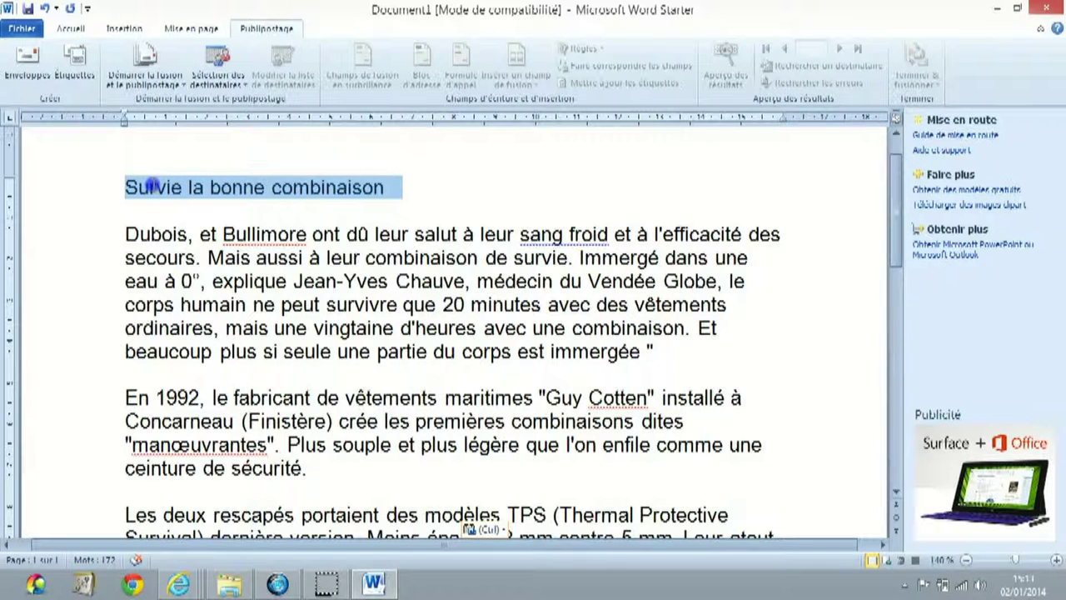
Set the selected title to 18 pt font size
left_click_drag(153, 183, 150, 185)
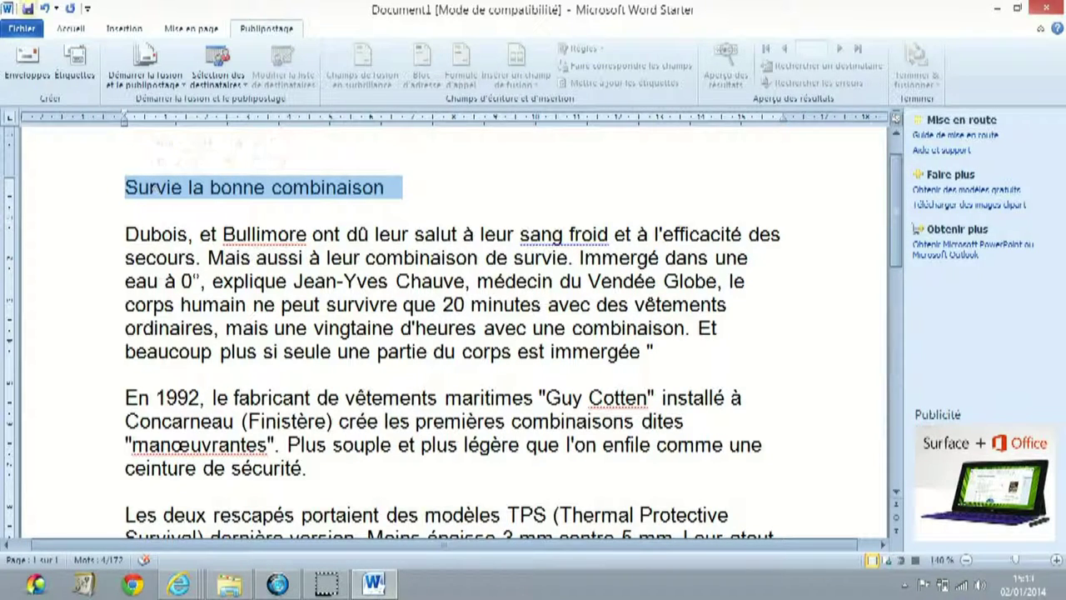
left_click(77, 30)
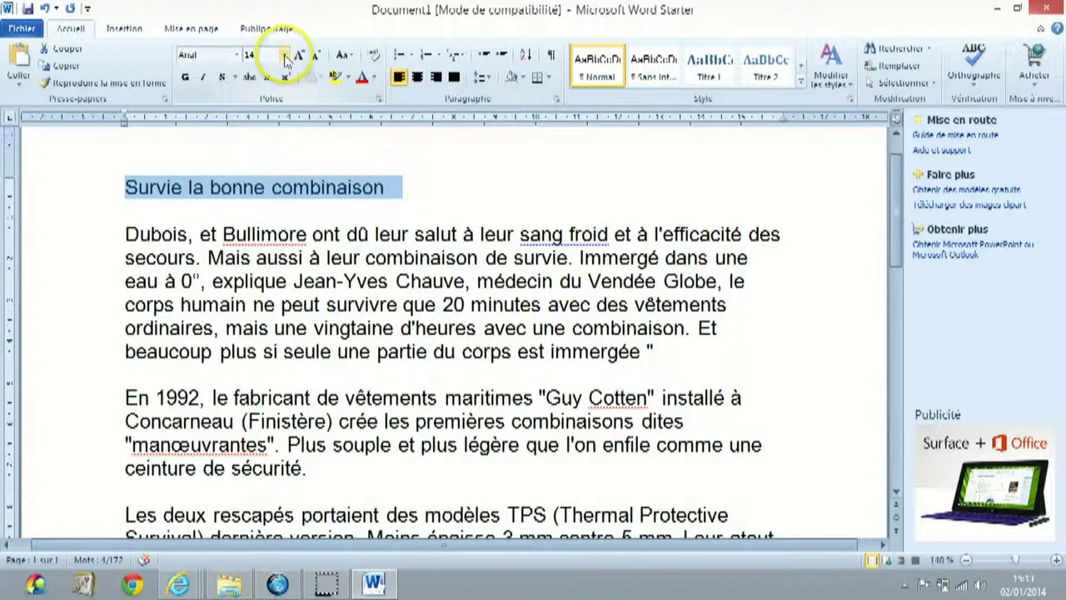
left_click(285, 55)
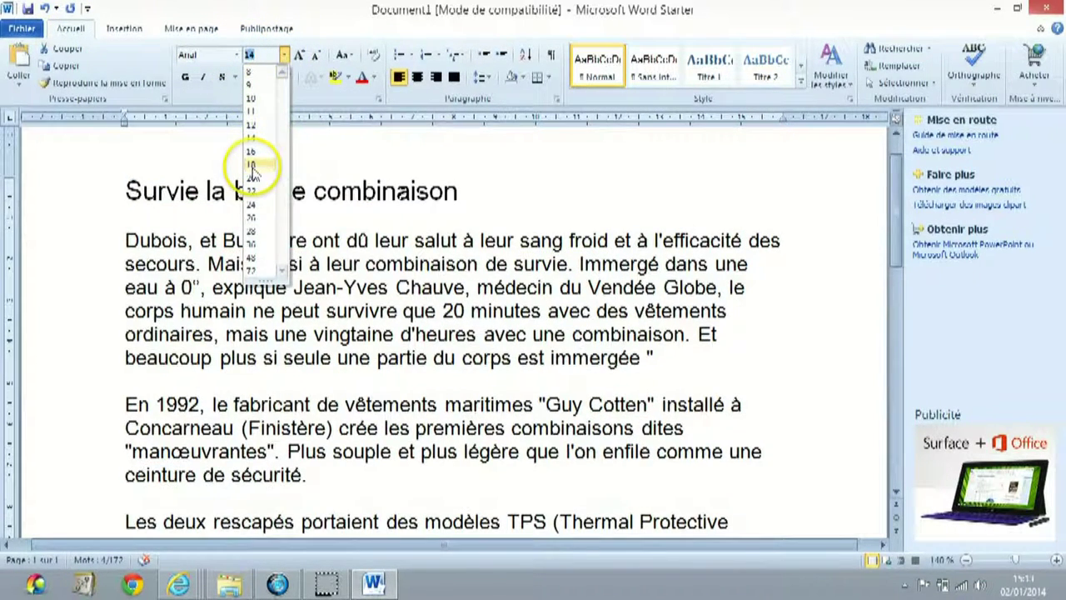
left_click(254, 168)
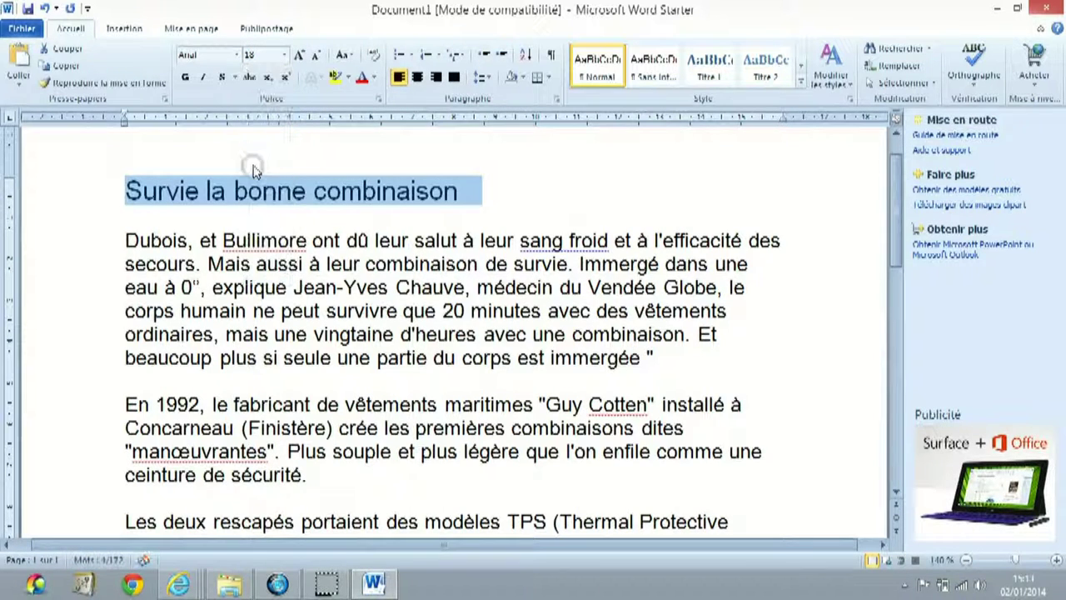
Try bold, underline and centring on the title, then undo all three
left_click(186, 80)
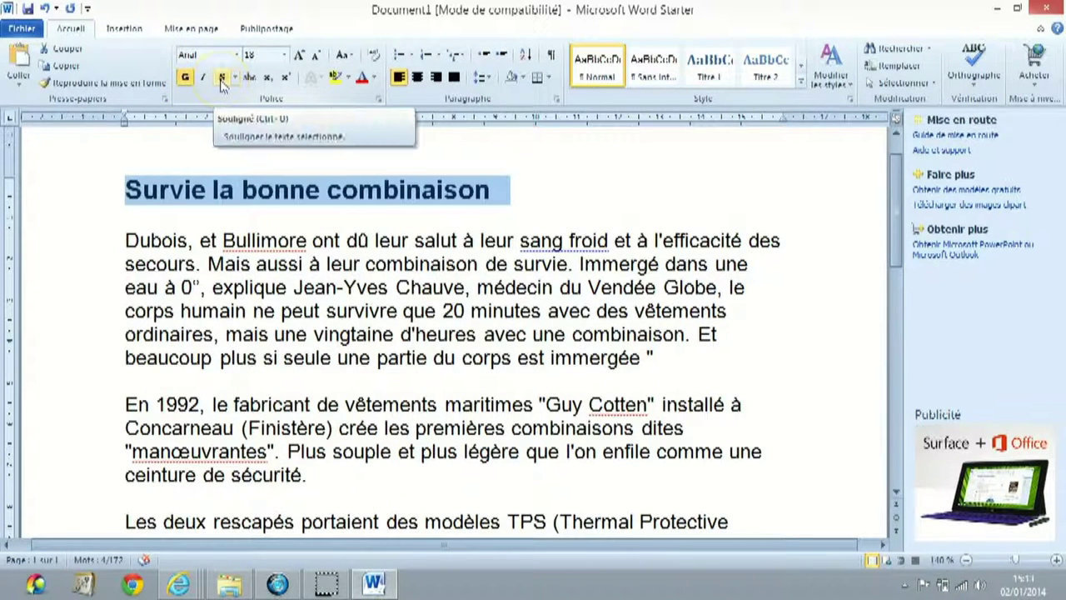
left_click(223, 79)
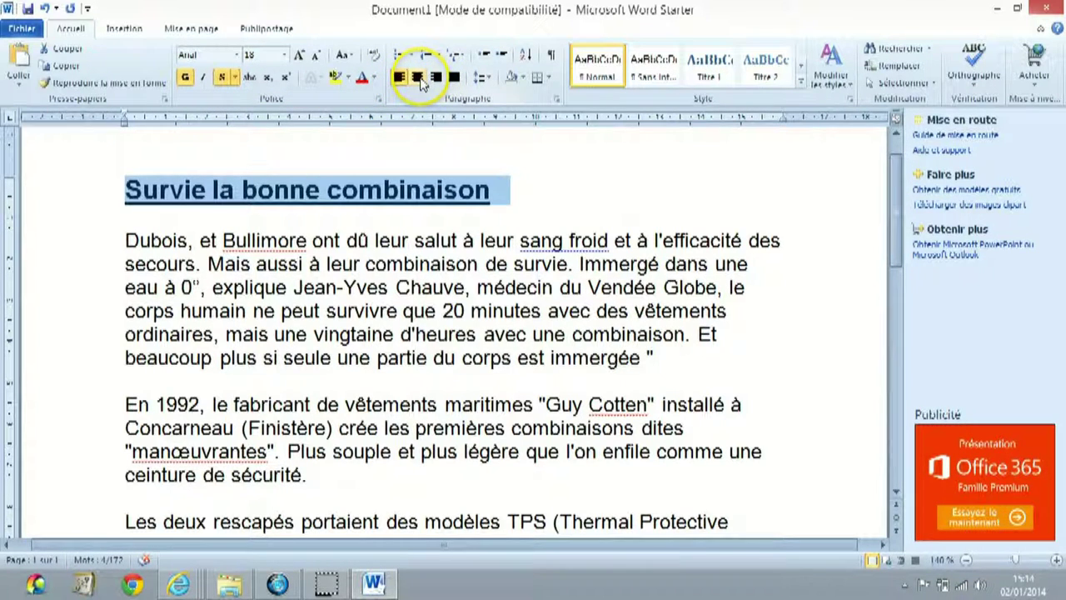
left_click(417, 77)
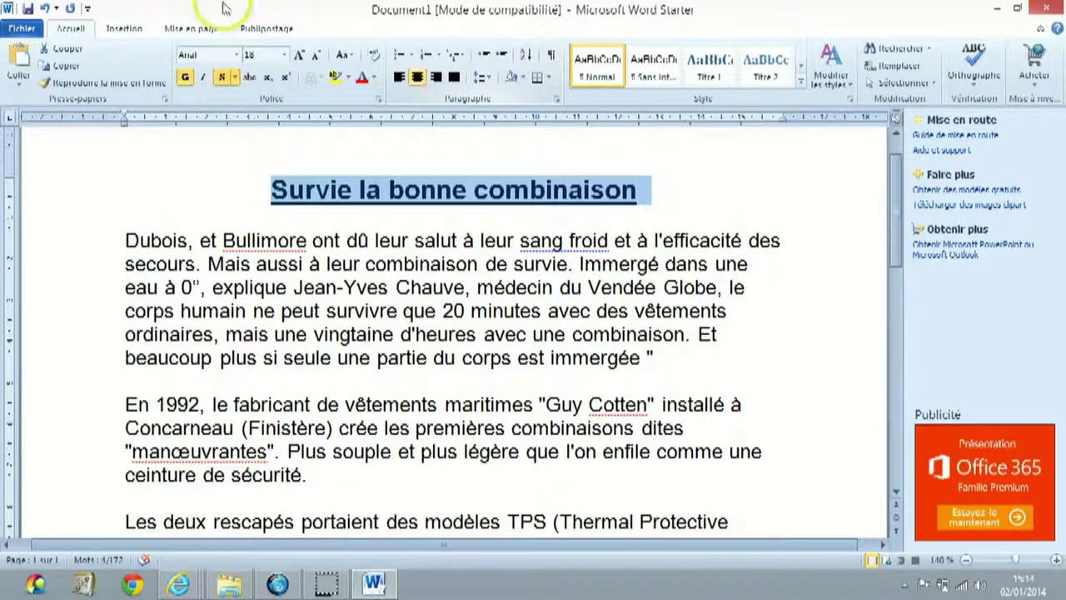
left_click(50, 8)
left_click(50, 8)
left_click(50, 8)
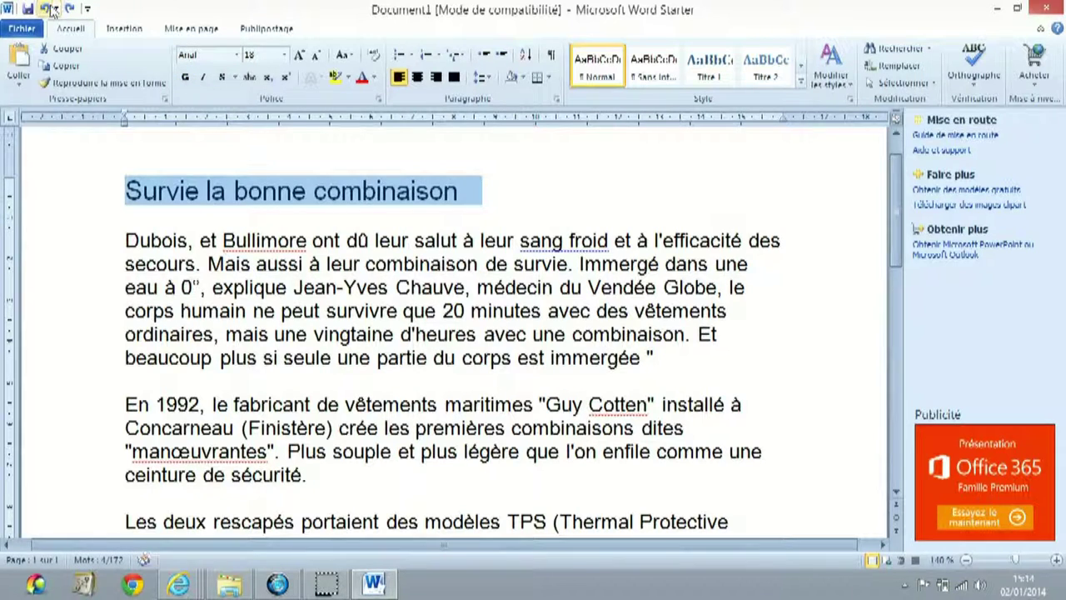
Undo the title's enlargement back to plain 14 pt, then reselect the title text
left_click(50, 8)
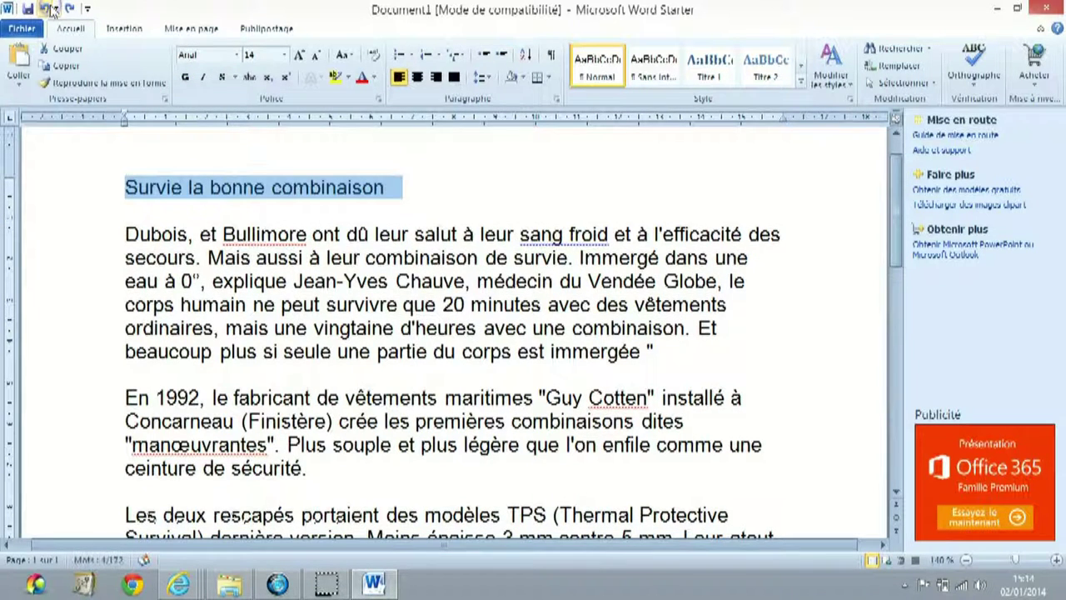
left_click(417, 187)
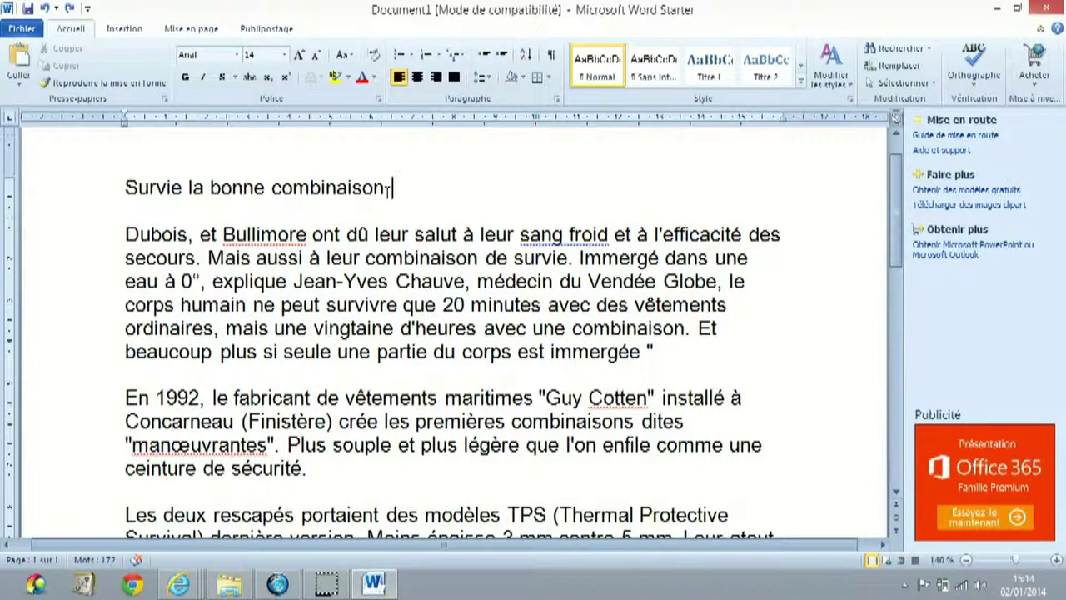
left_click(387, 190)
left_click_drag(385, 190, 163, 194)
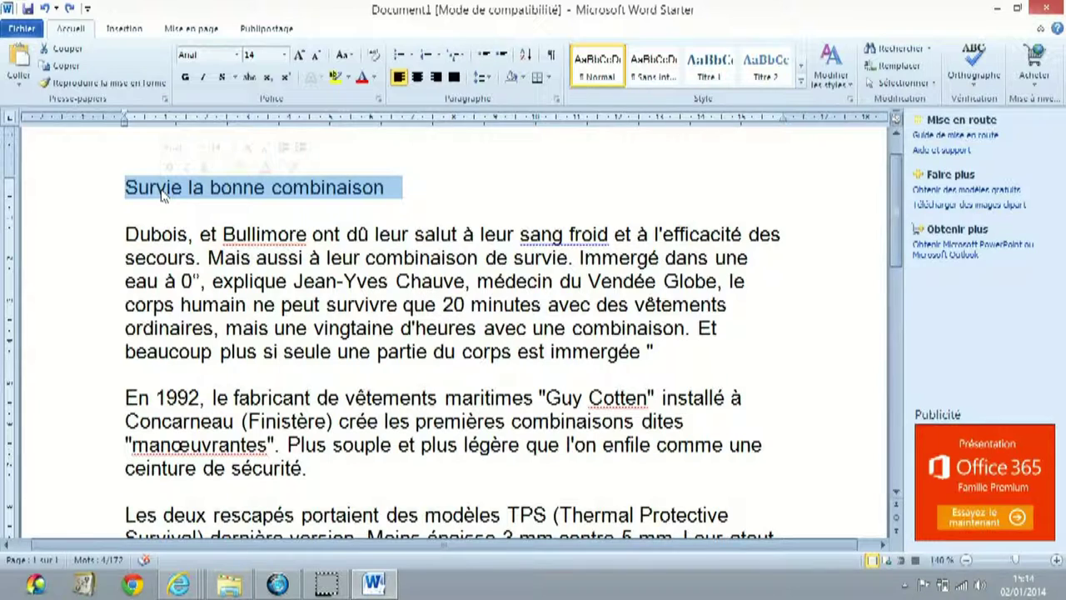
Make the title 'Survie la bonne combinaison' 18 pt and bold
left_click(284, 55)
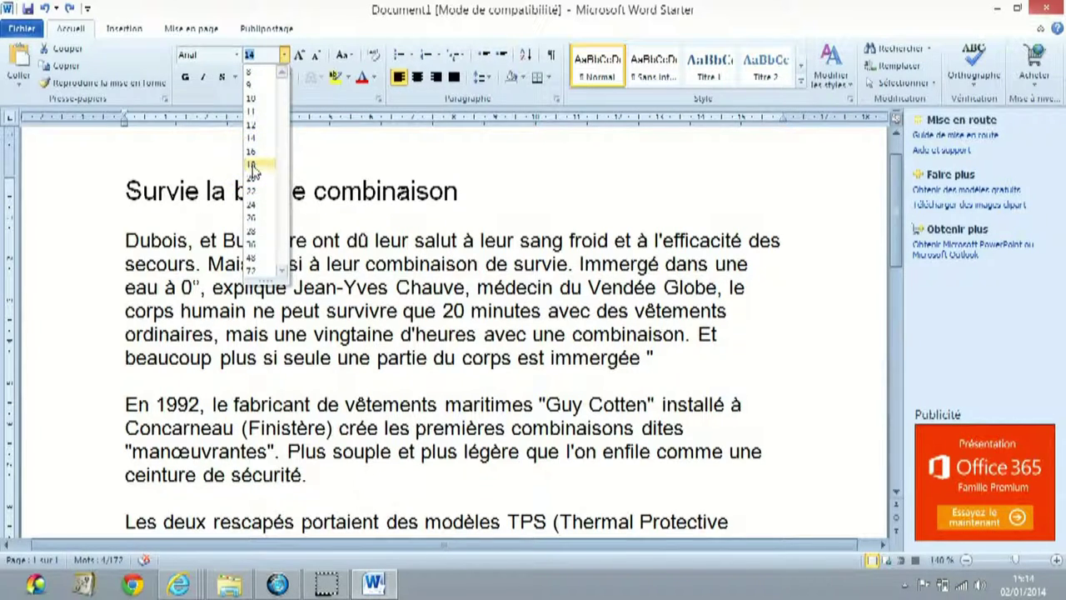
left_click(253, 166)
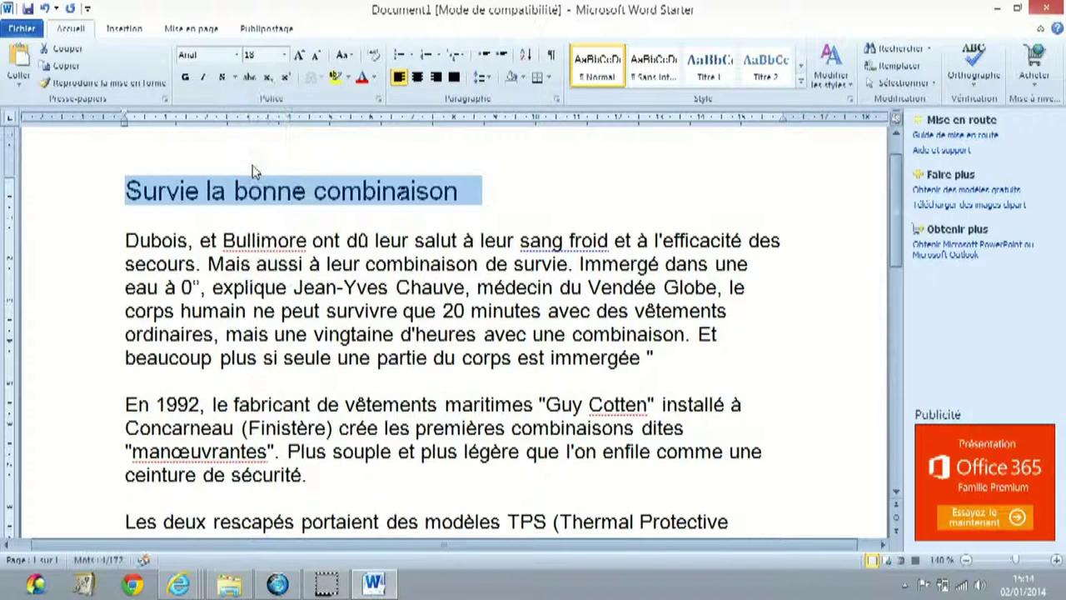
left_click(188, 79)
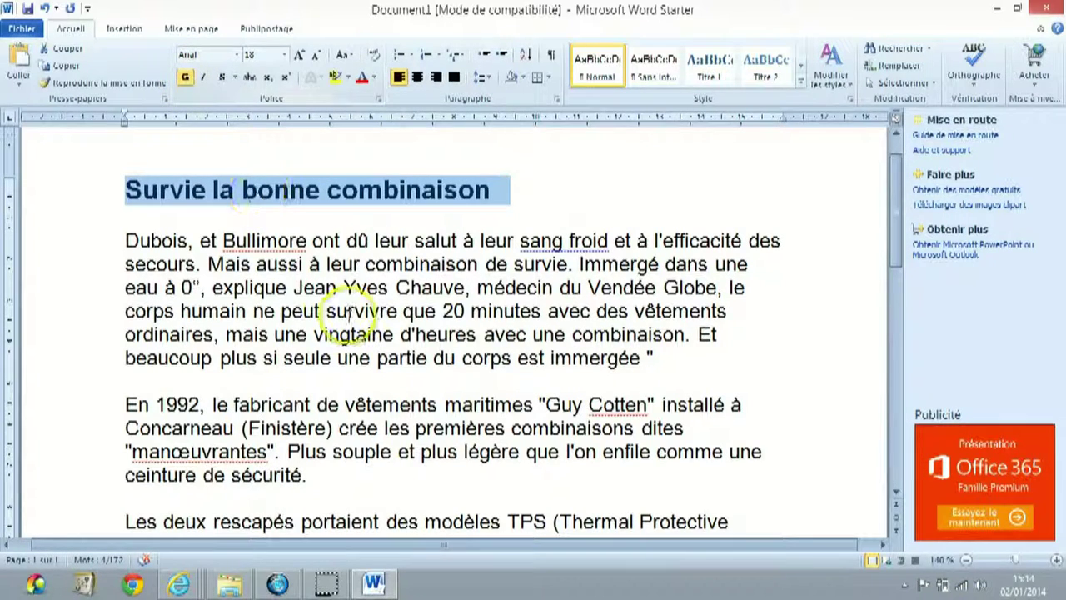
left_click(96, 279)
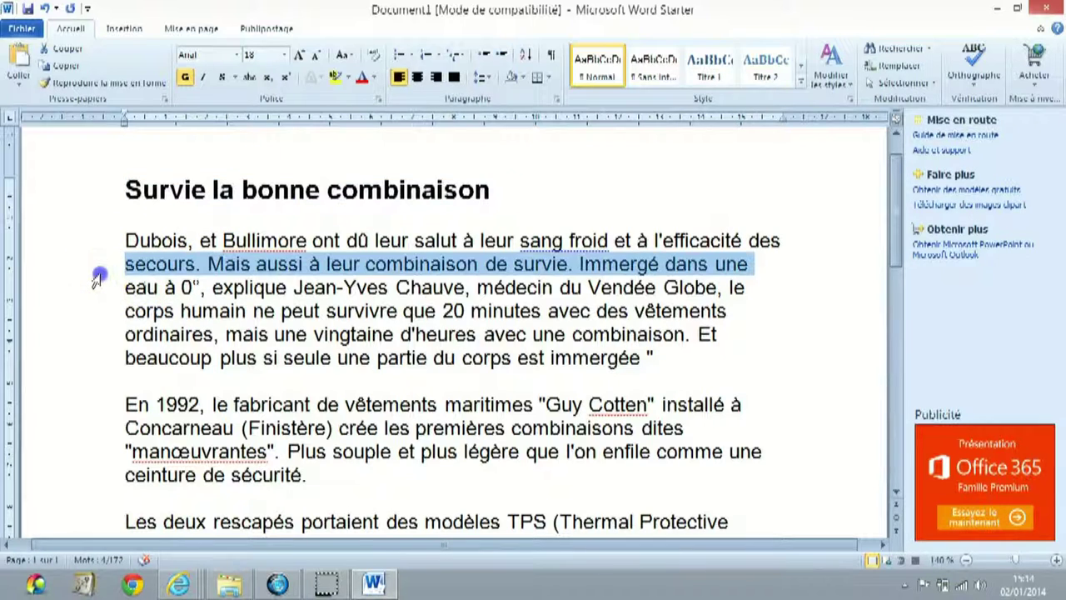
left_click(171, 310)
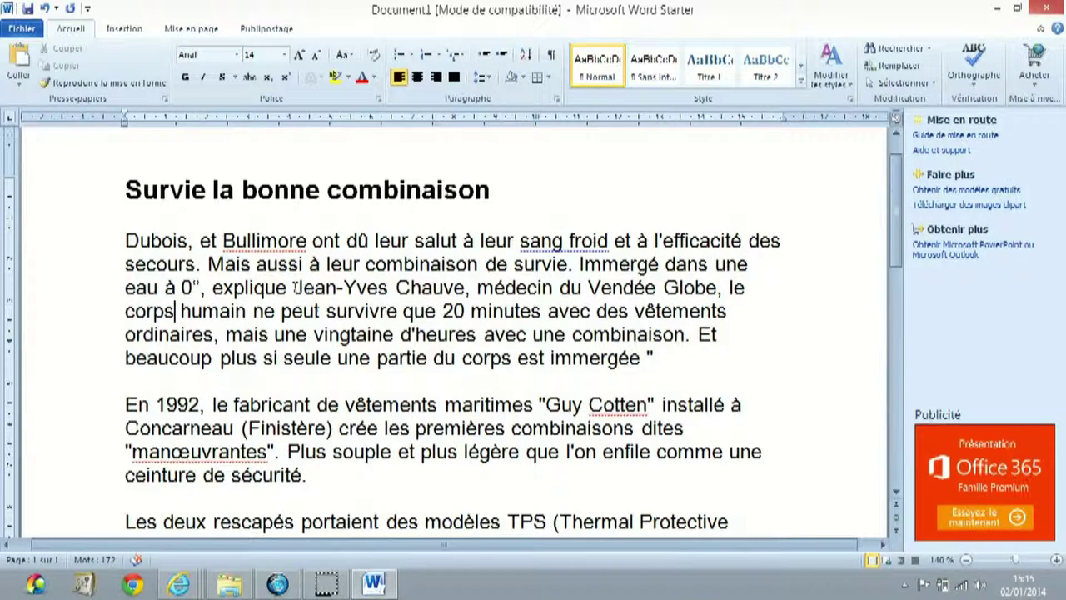
Select the Vendée Globe doctor's name in the first paragraph and set it to bold italic
left_click(294, 287)
mouse_move(294, 287)
left_mouse_down()
mouse_move(433, 286)
mouse_move(485, 334)
left_mouse_up()
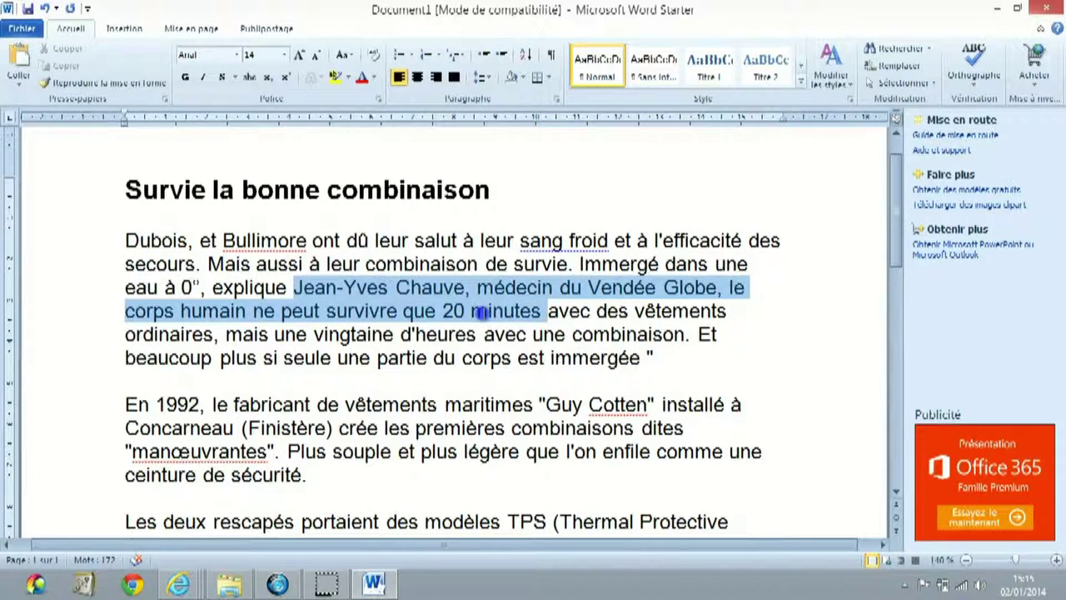
left_click_drag(495, 367, 515, 358)
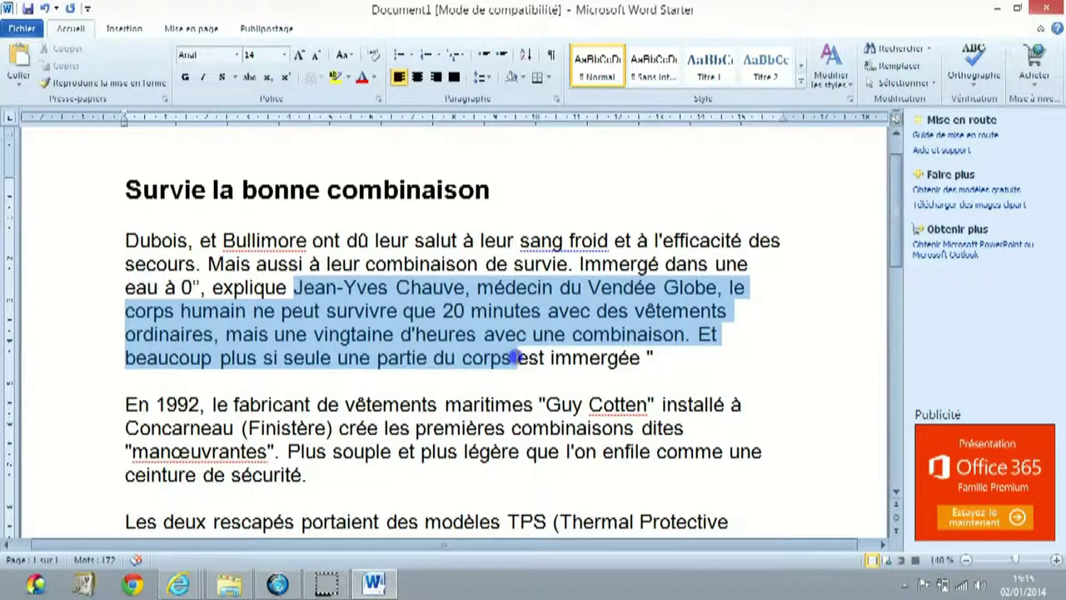
left_click_drag(512, 338, 470, 294)
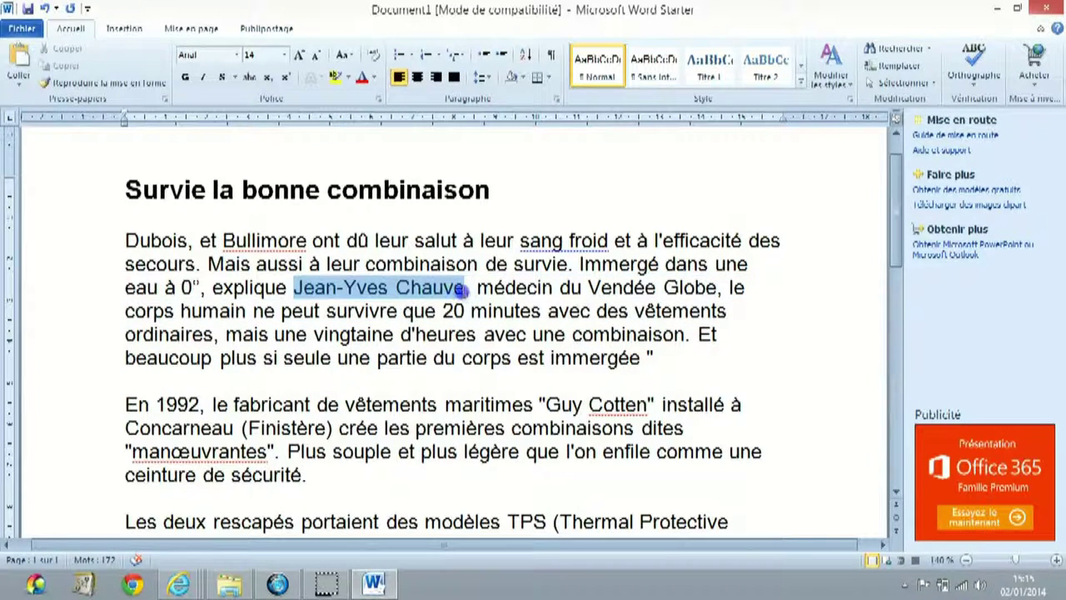
left_click_drag(467, 293, 464, 292)
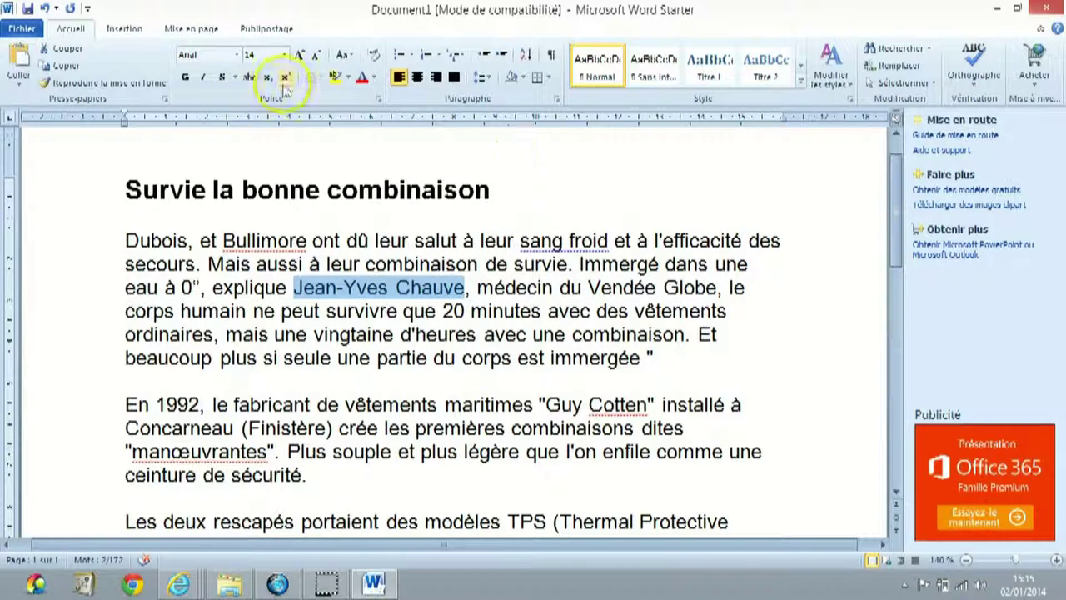
left_click(205, 78)
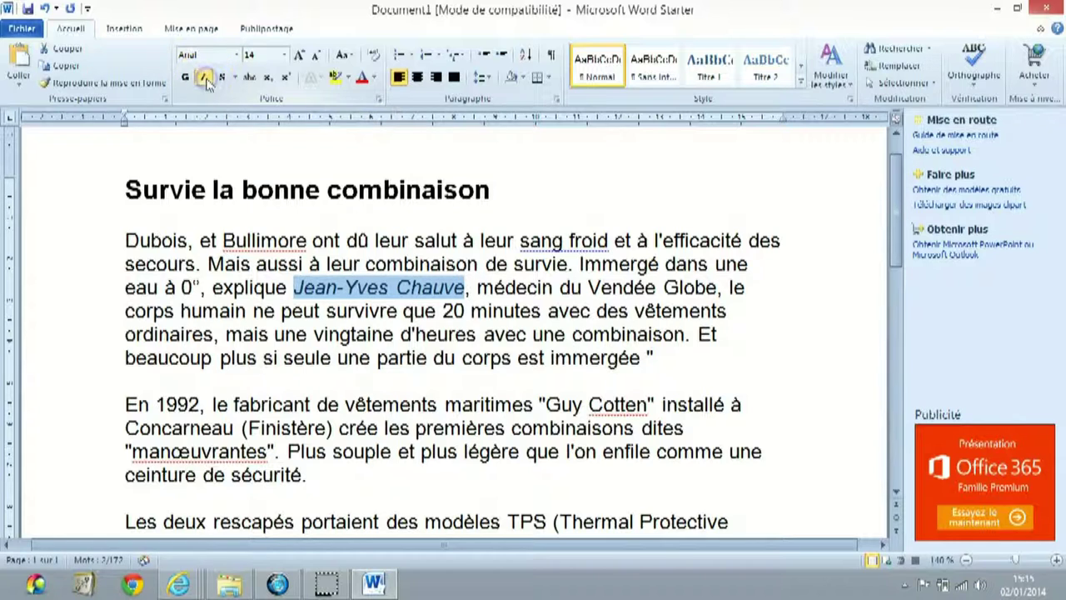
left_click(185, 79)
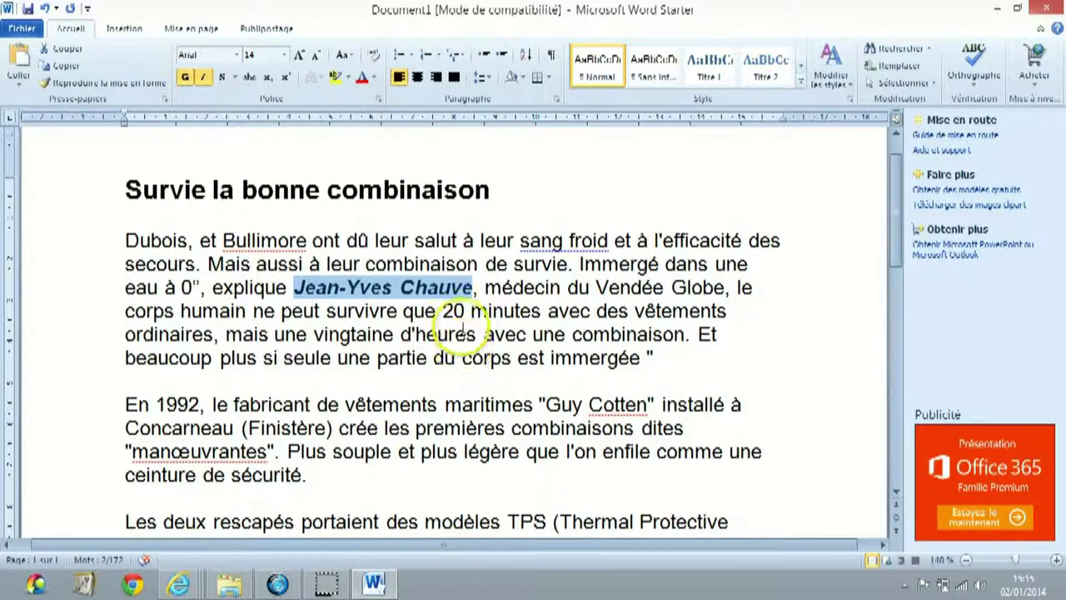
left_click(479, 288)
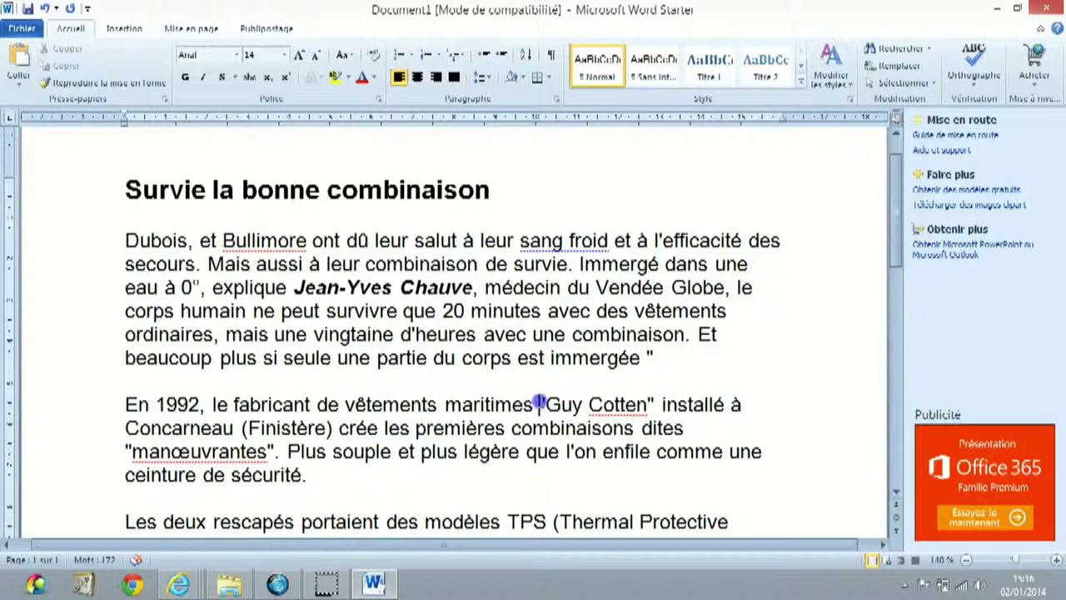
Set the passage from 'Guy Cotten' to 'manœuvrantes' to 16 pt and underline it
mouse_move(539, 406)
left_mouse_down()
mouse_move(561, 450)
mouse_move(559, 507)
left_mouse_up()
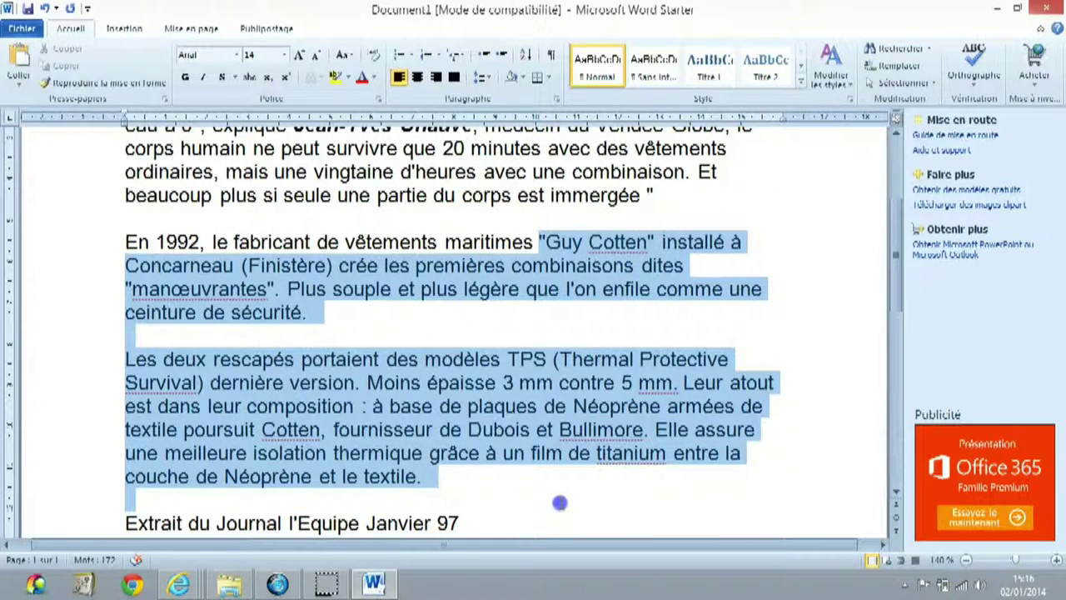
mouse_move(558, 500)
left_mouse_down()
mouse_move(526, 359)
mouse_move(337, 287)
mouse_move(294, 286)
left_mouse_up()
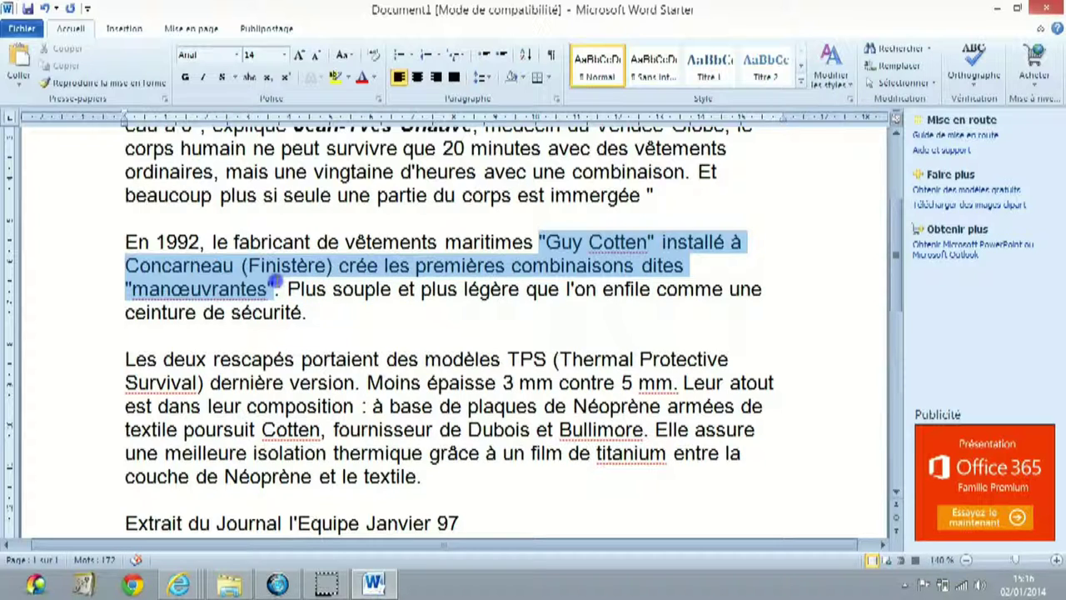
left_click_drag(273, 284, 276, 285)
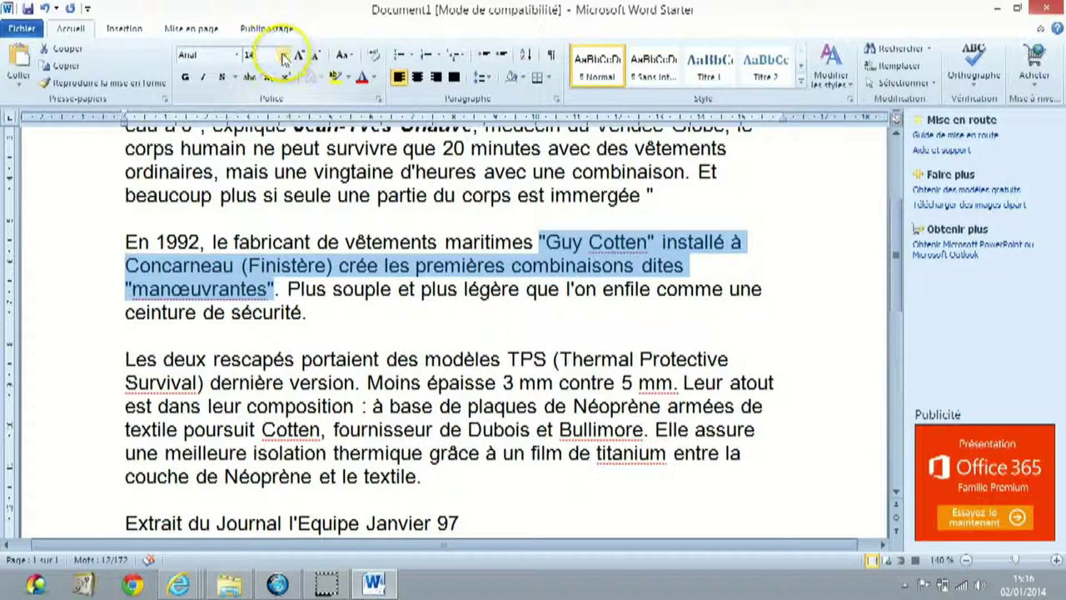
left_click(284, 56)
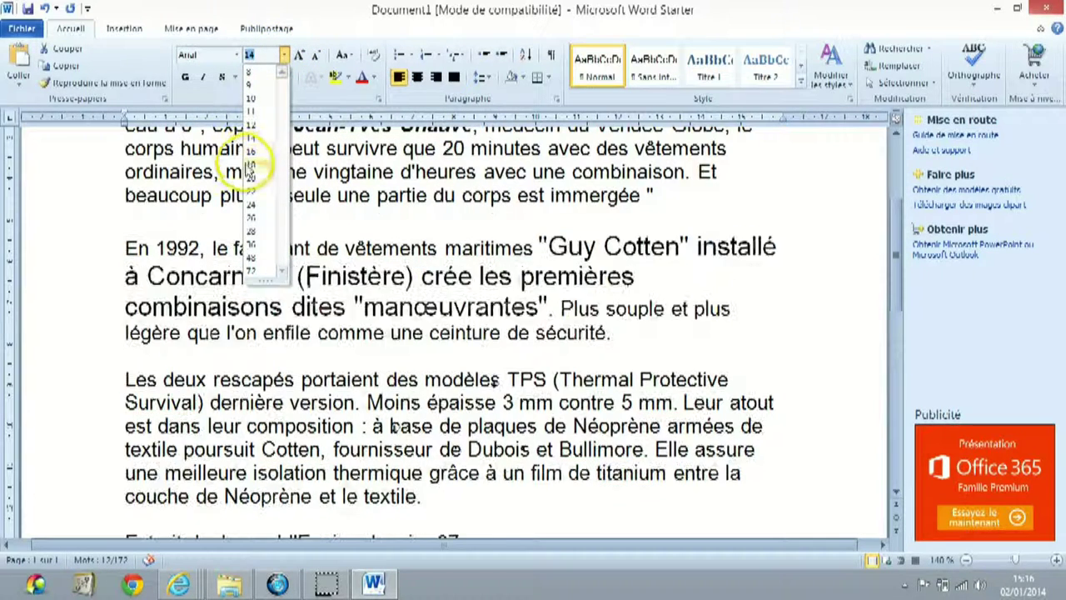
left_click(252, 151)
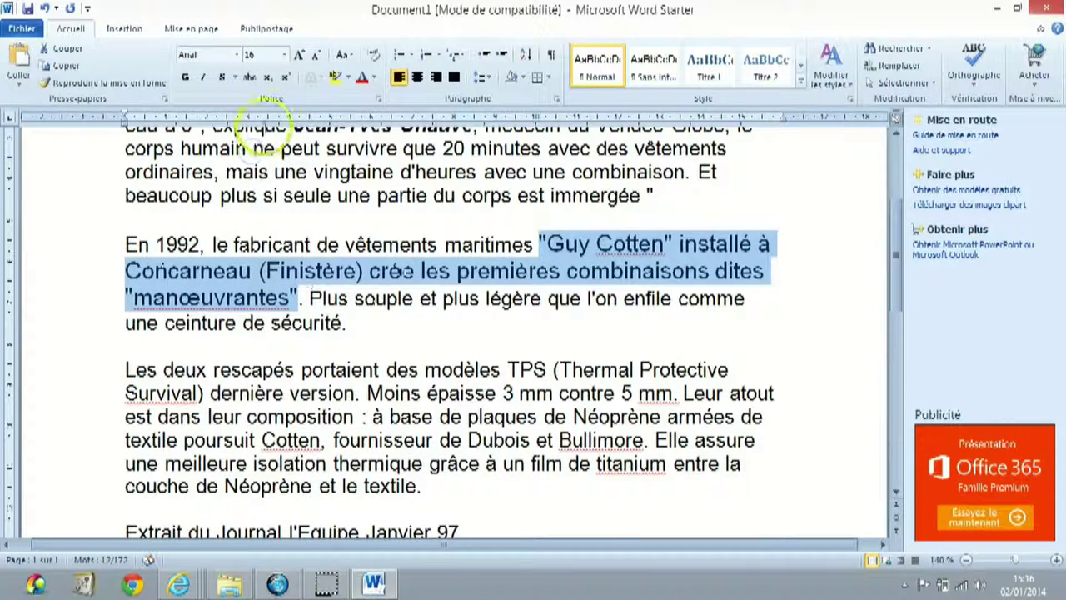
left_click(221, 76)
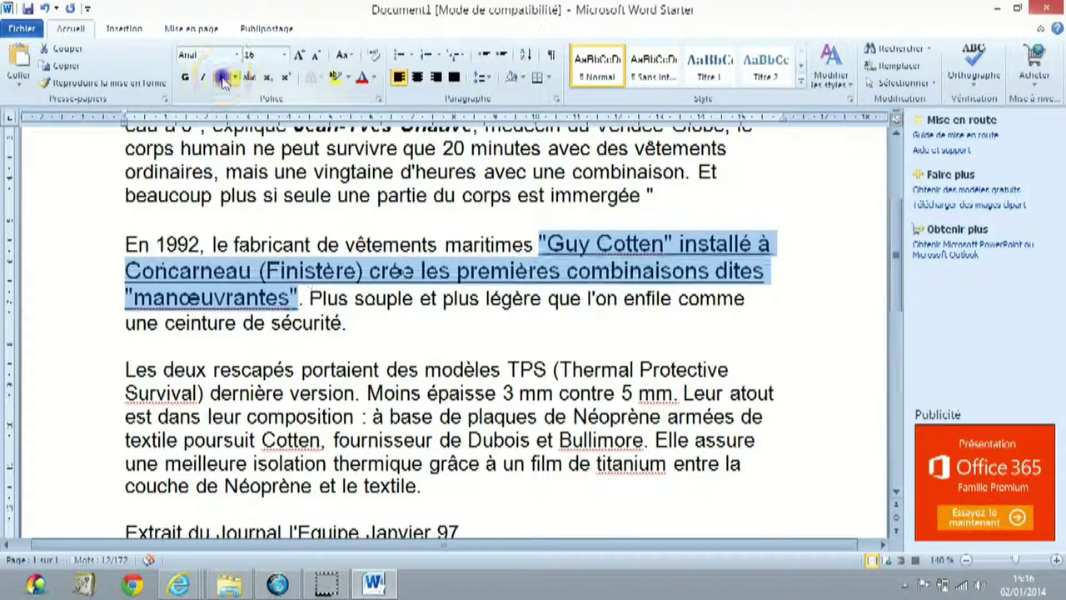
left_click(500, 350)
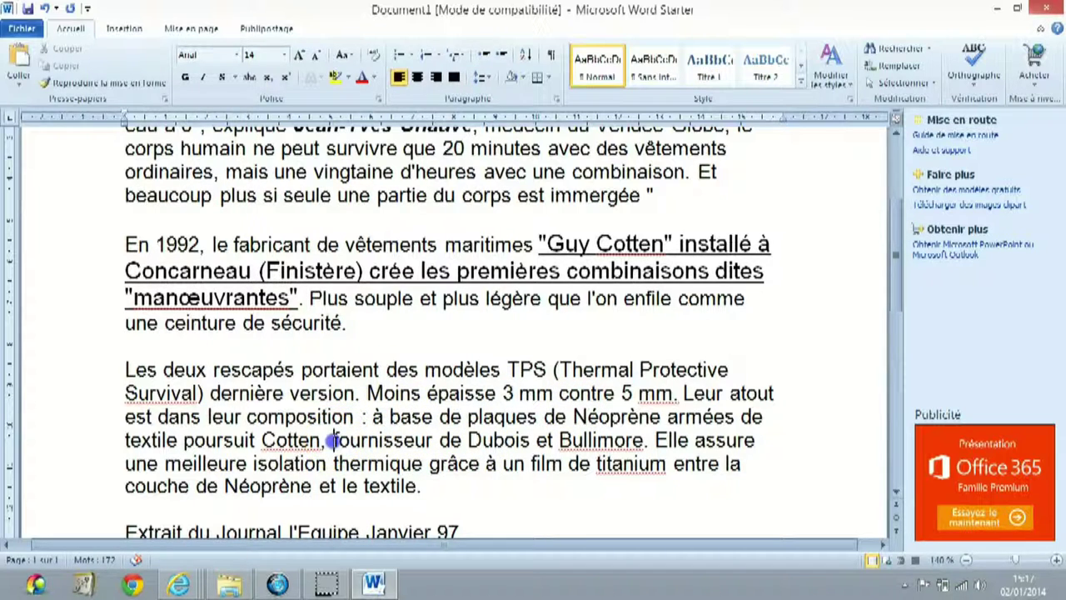
Colour the phrase 'fournisseur de Dubois et Bullimore… isolation thermique' blue
mouse_move(333, 440)
left_mouse_down()
mouse_move(605, 469)
mouse_move(428, 458)
left_mouse_up()
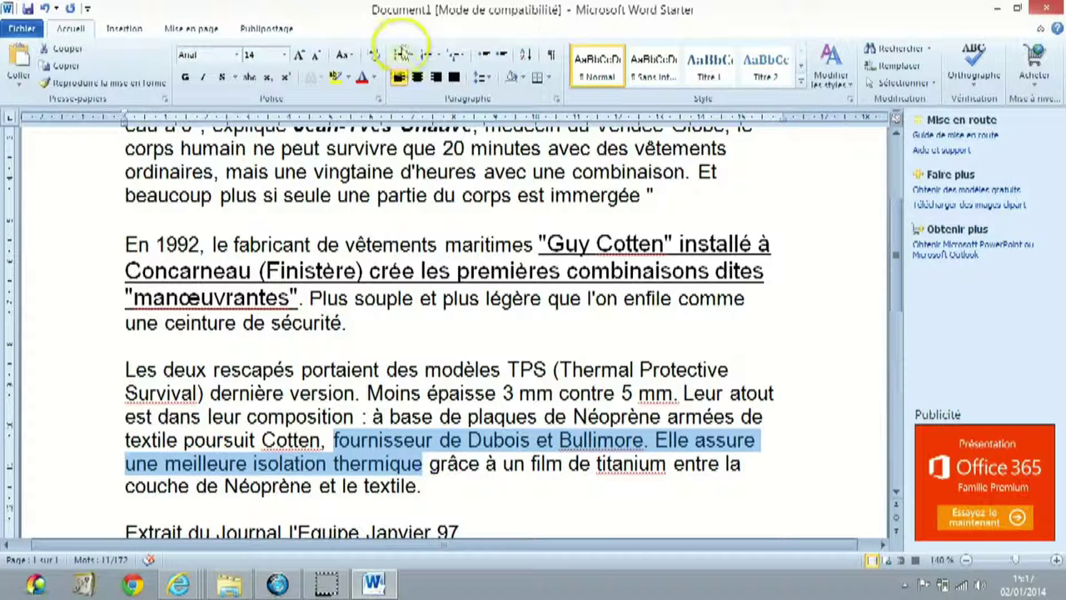
left_click(374, 79)
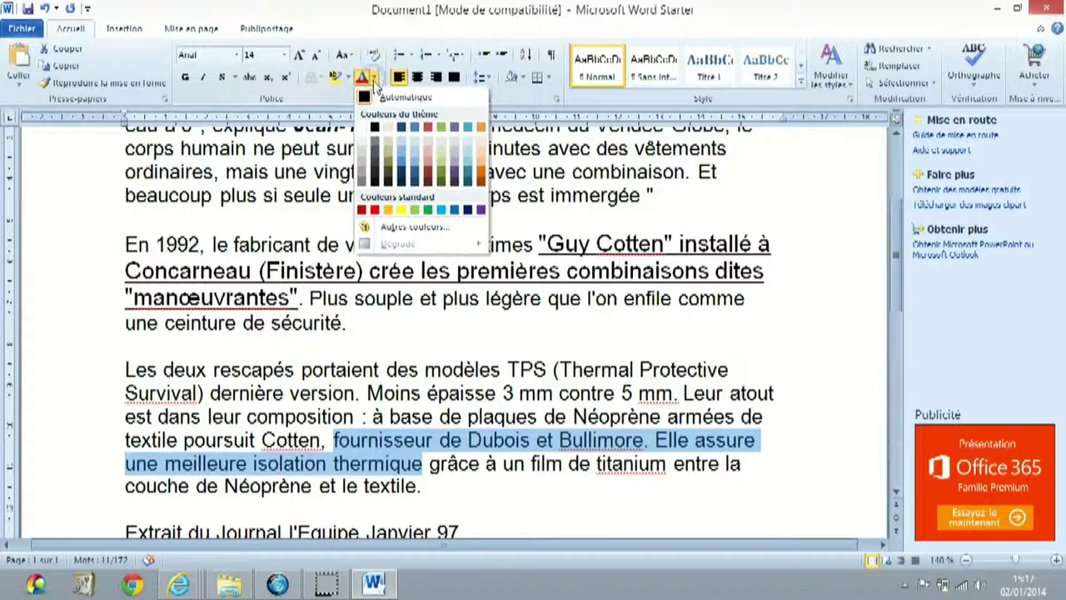
left_click(406, 167)
left_click(578, 493)
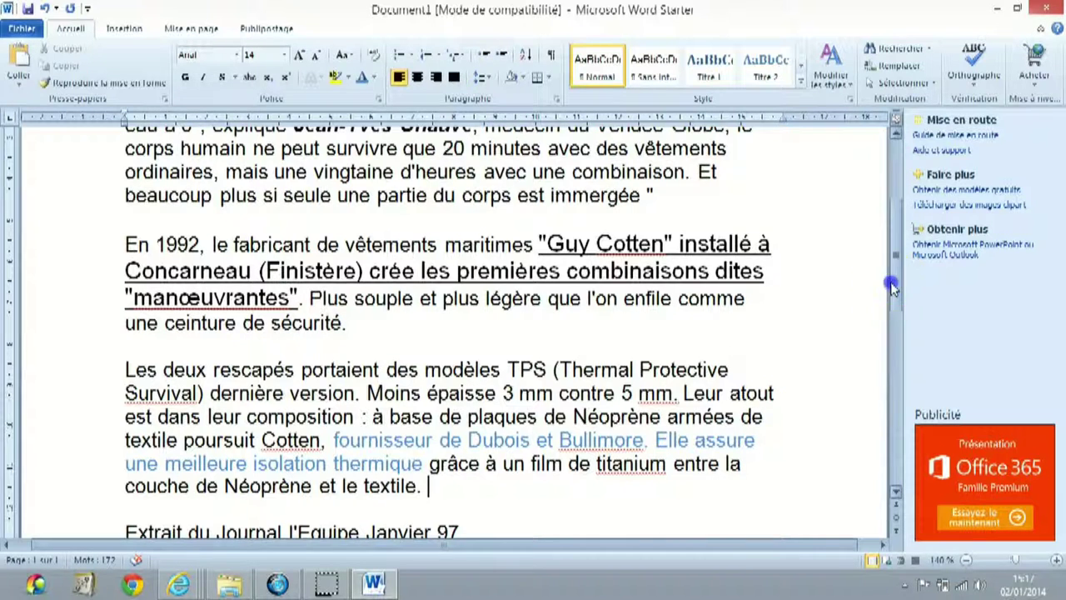
left_click_drag(891, 286, 898, 333)
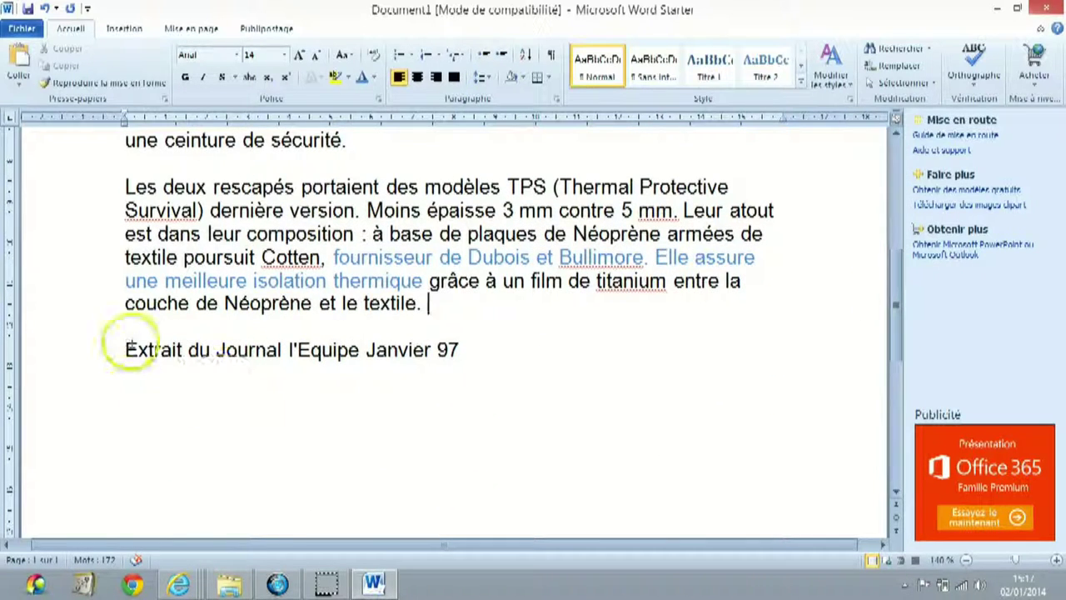
Make the line 'Extrait du Journal l'Equipe Janvier 97' italic and green
left_click(461, 349)
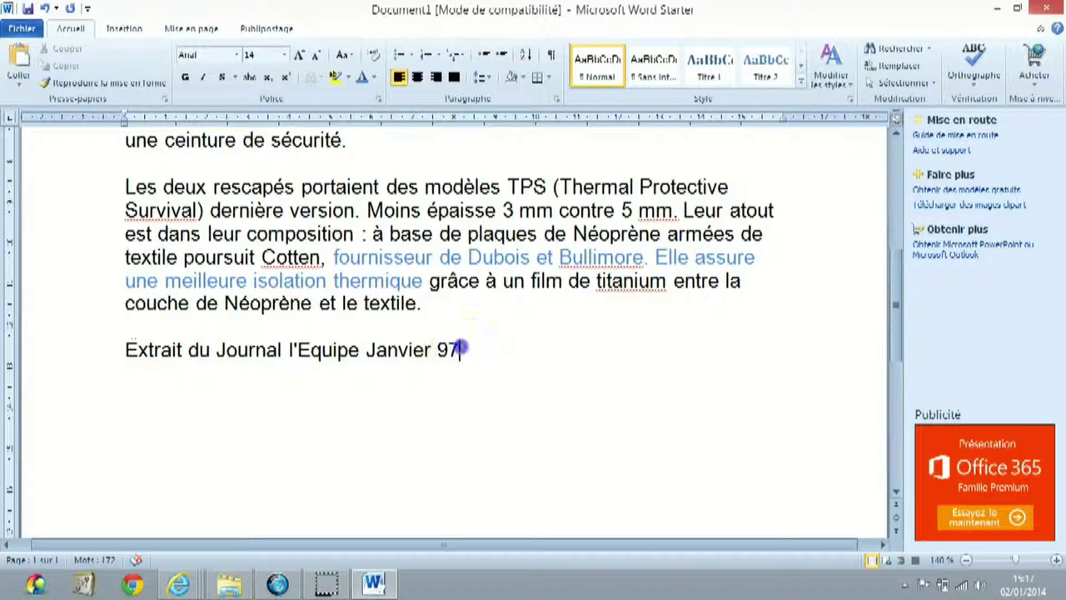
left_click_drag(460, 349, 144, 350)
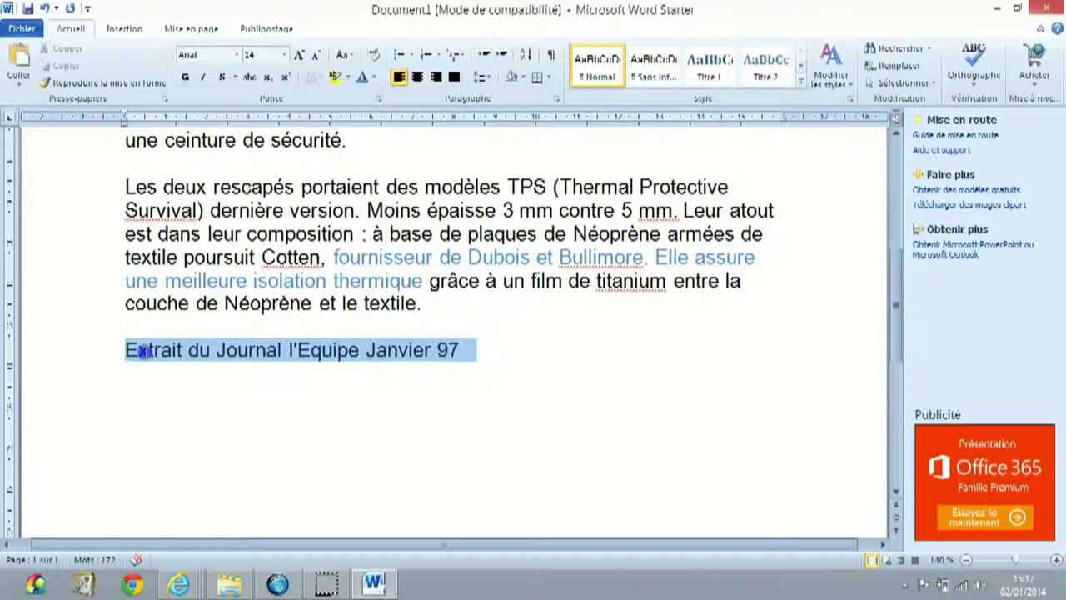
left_click(207, 82)
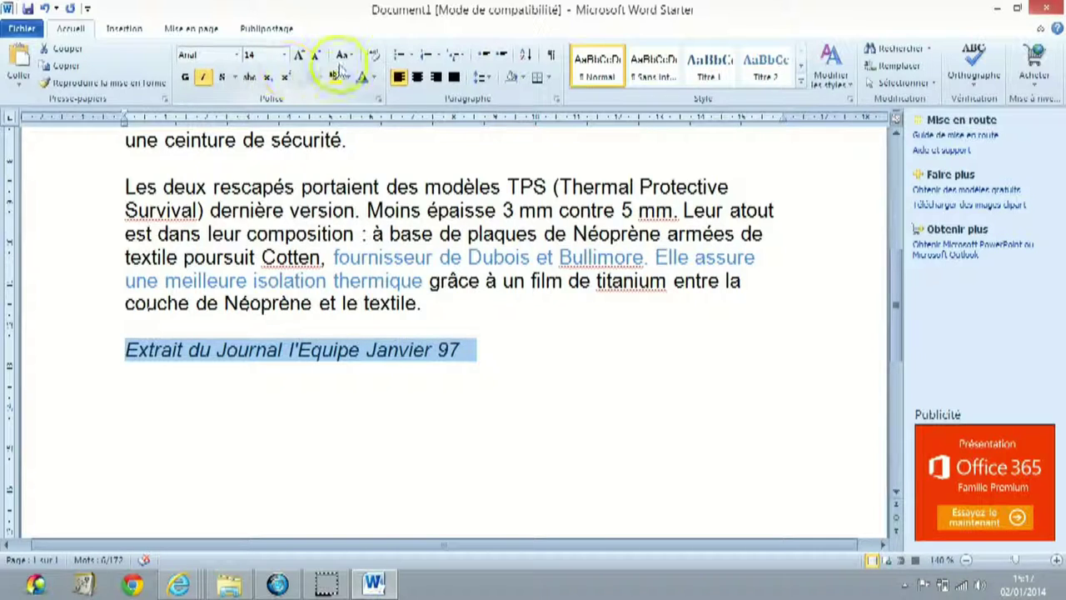
left_click(374, 78)
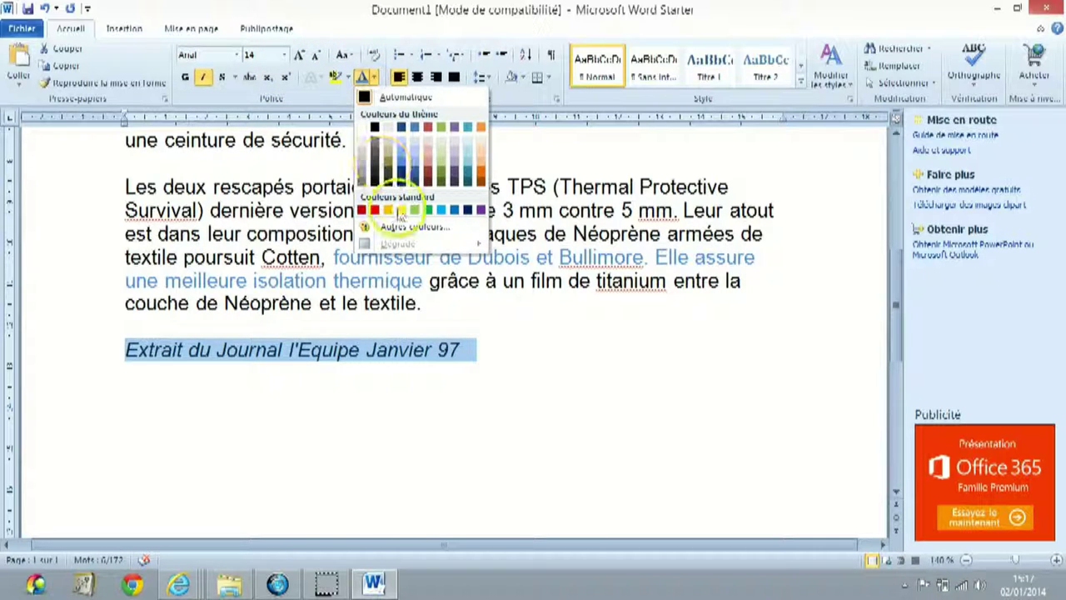
left_click(429, 209)
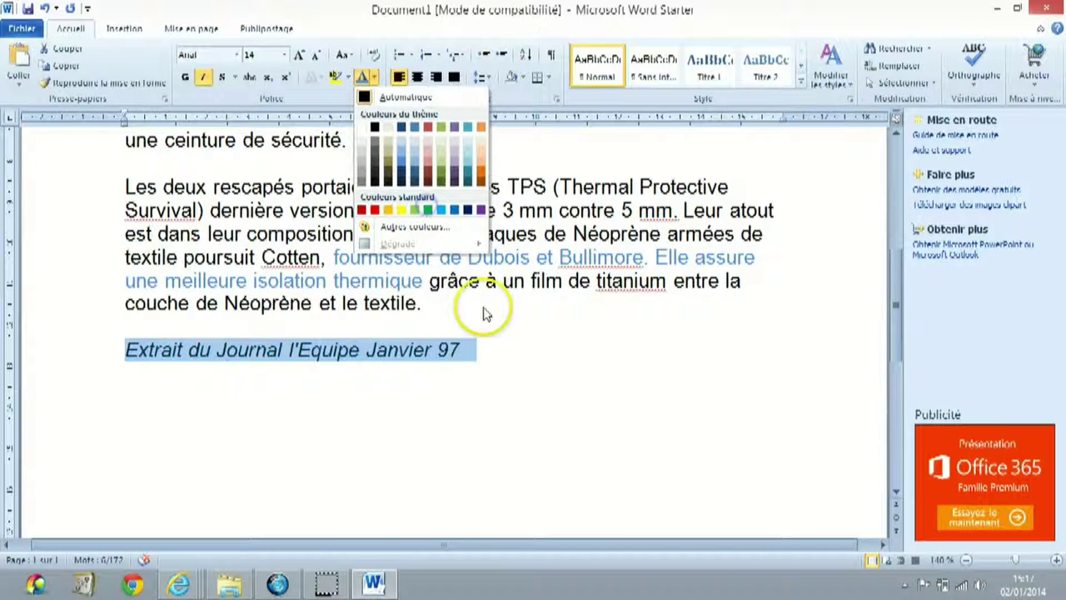
left_click(428, 209)
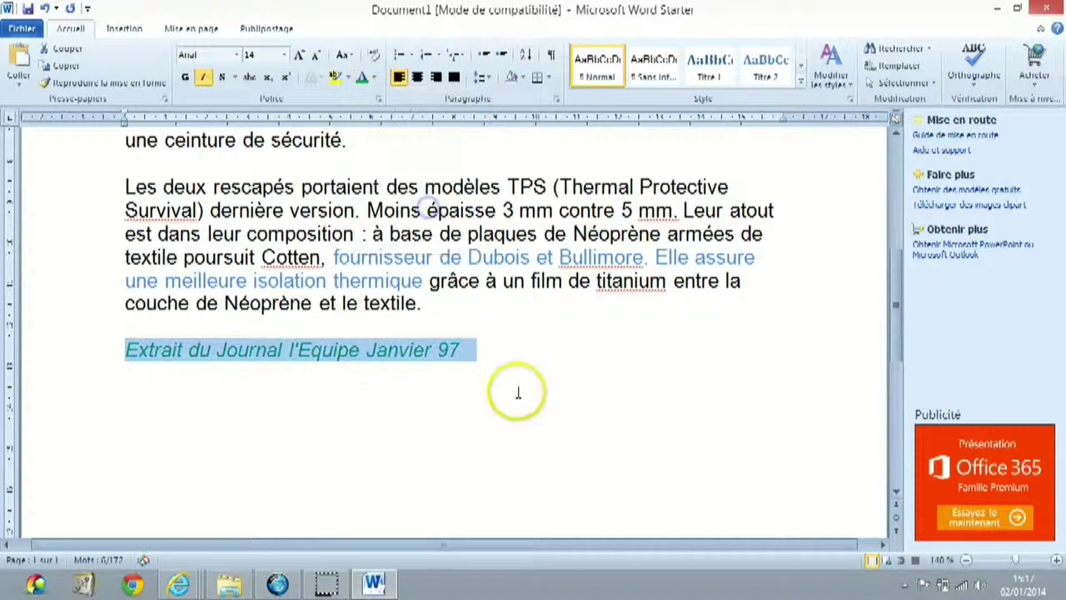
left_click(498, 345)
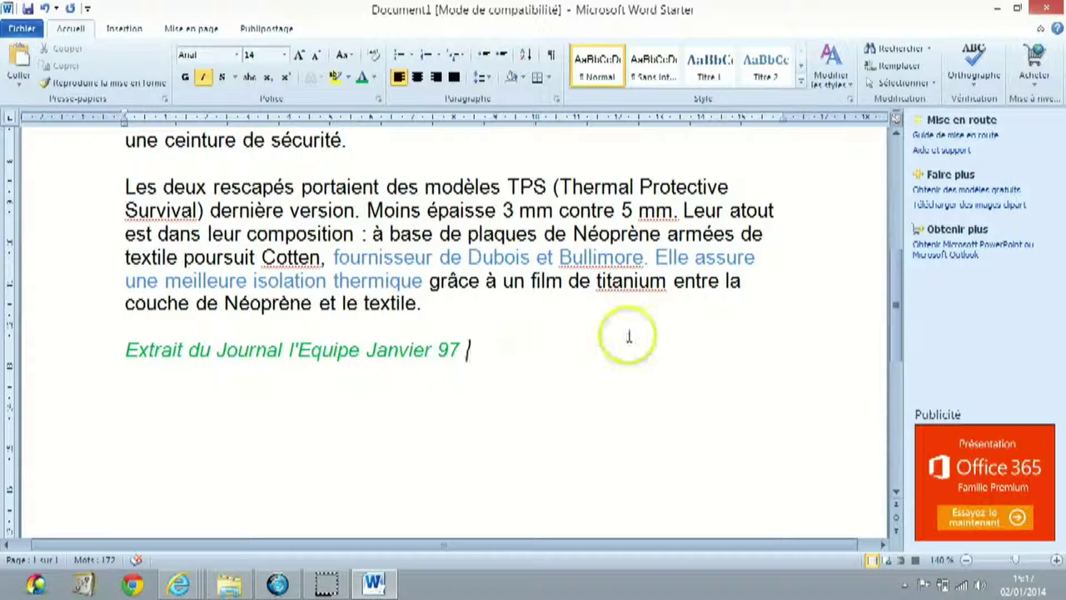
left_click_drag(895, 341, 912, 185)
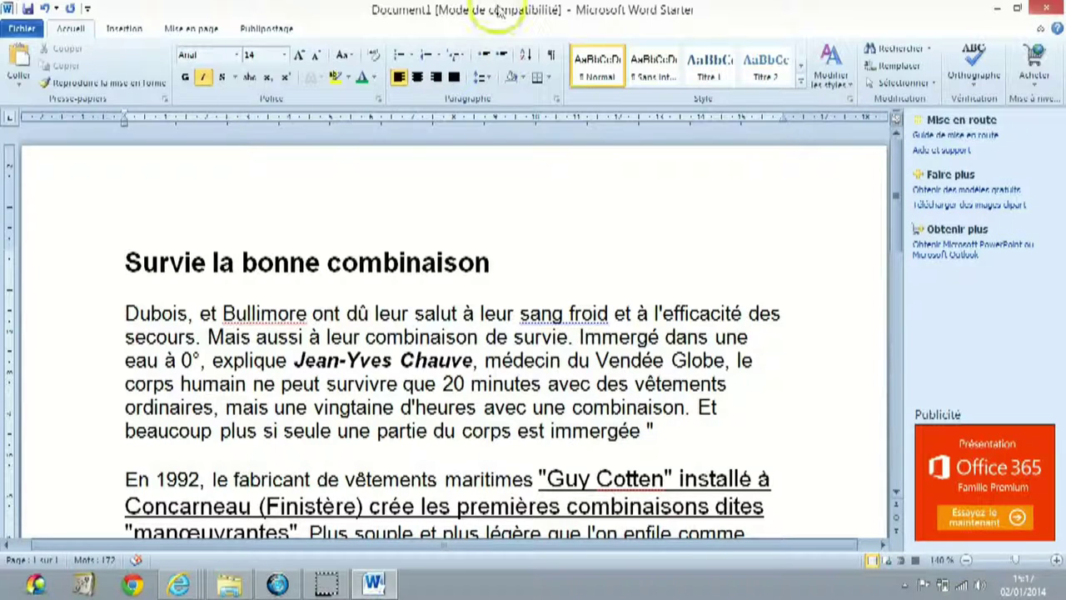
Save the article as 'guy cotten' in Documents, then close Word
left_click(22, 31)
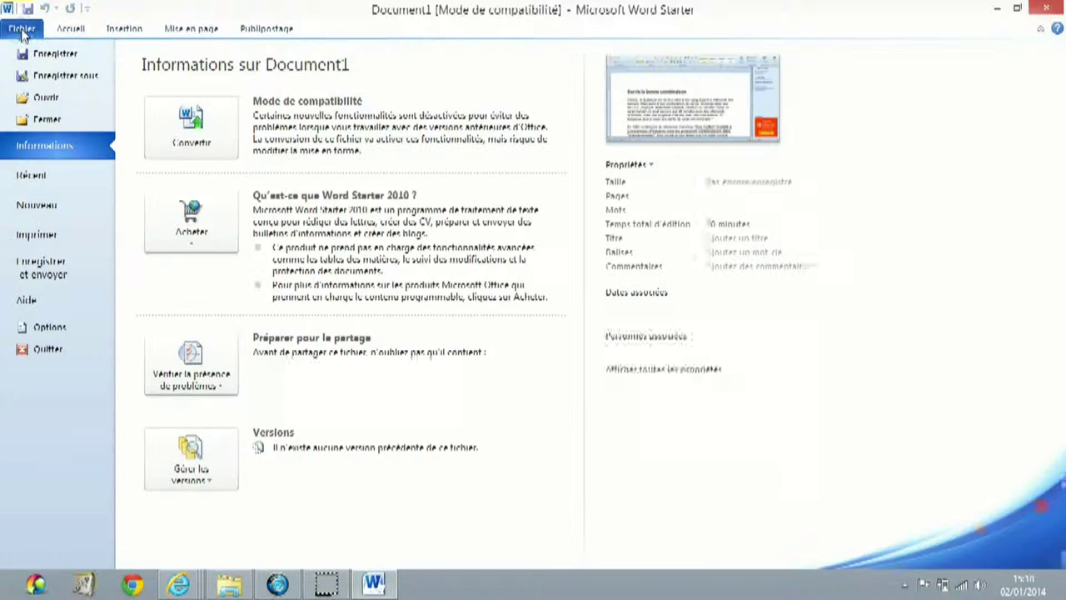
left_click(66, 77)
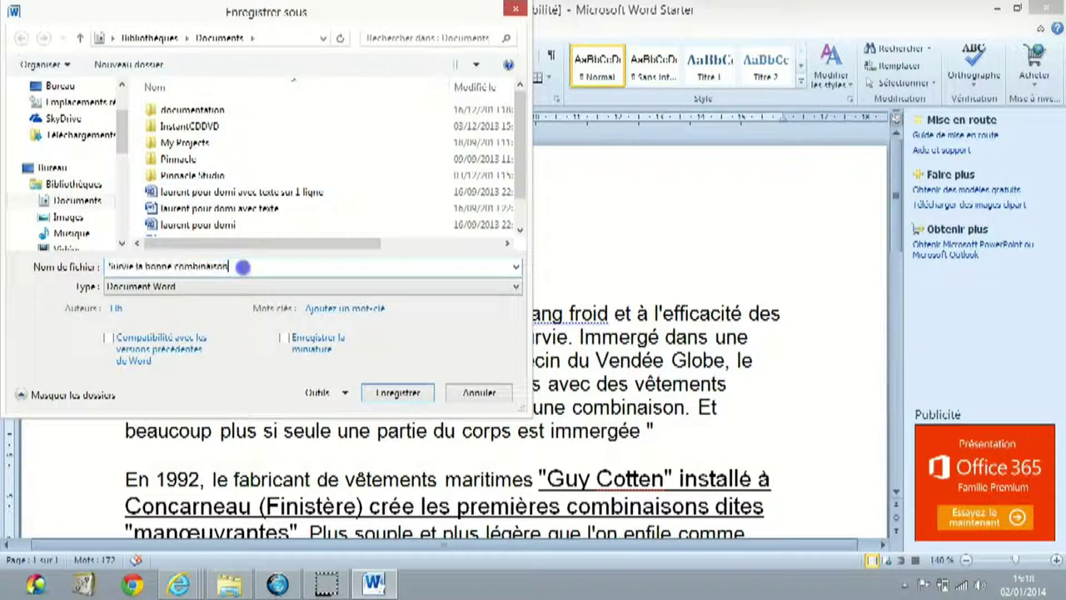
type("guy cotten")
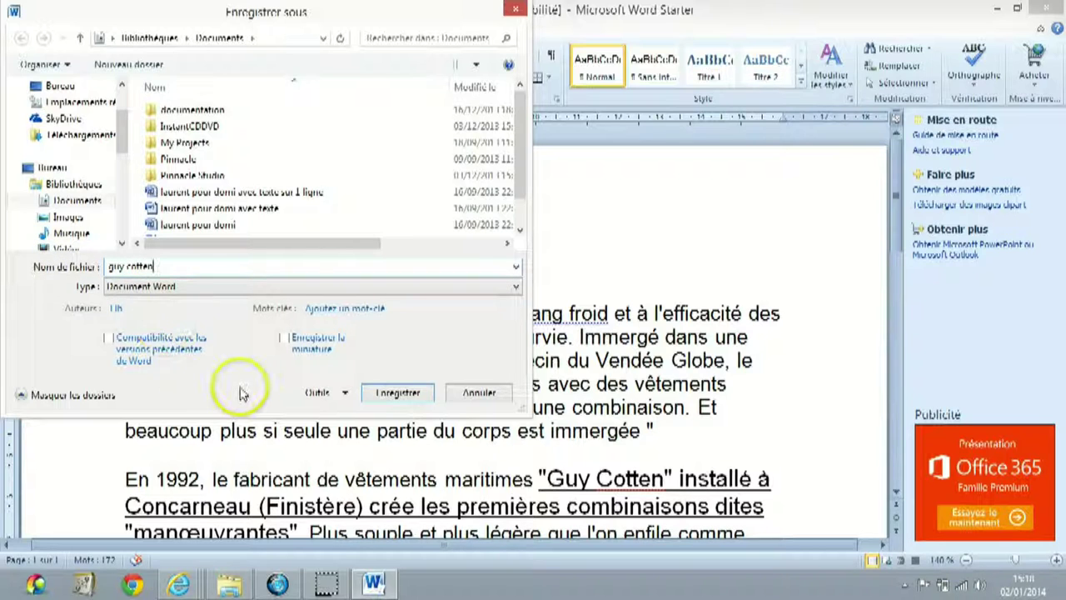
left_click(387, 394)
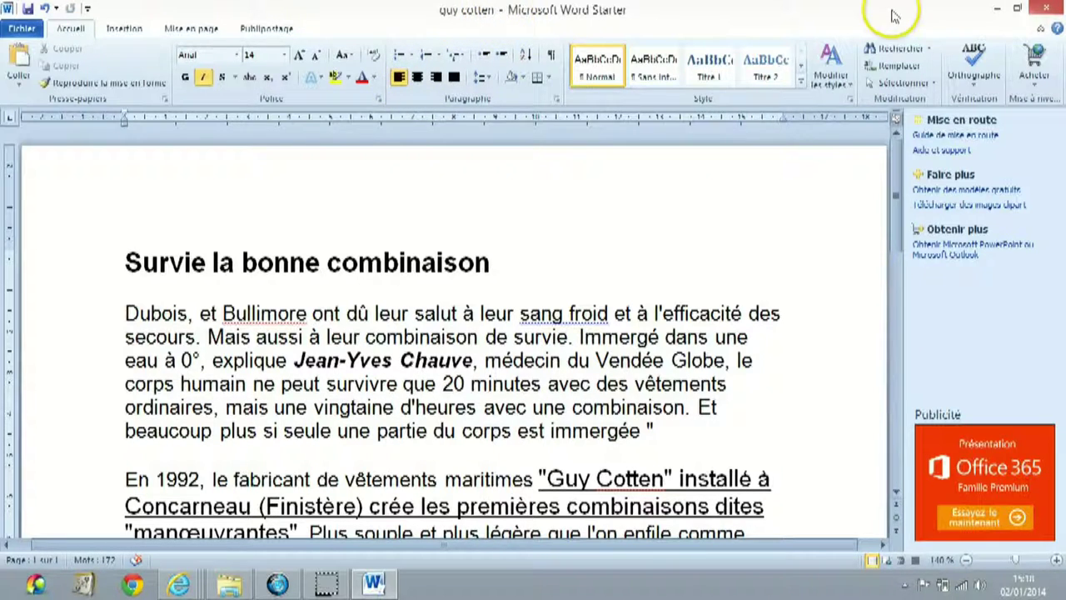
left_click(1052, 15)
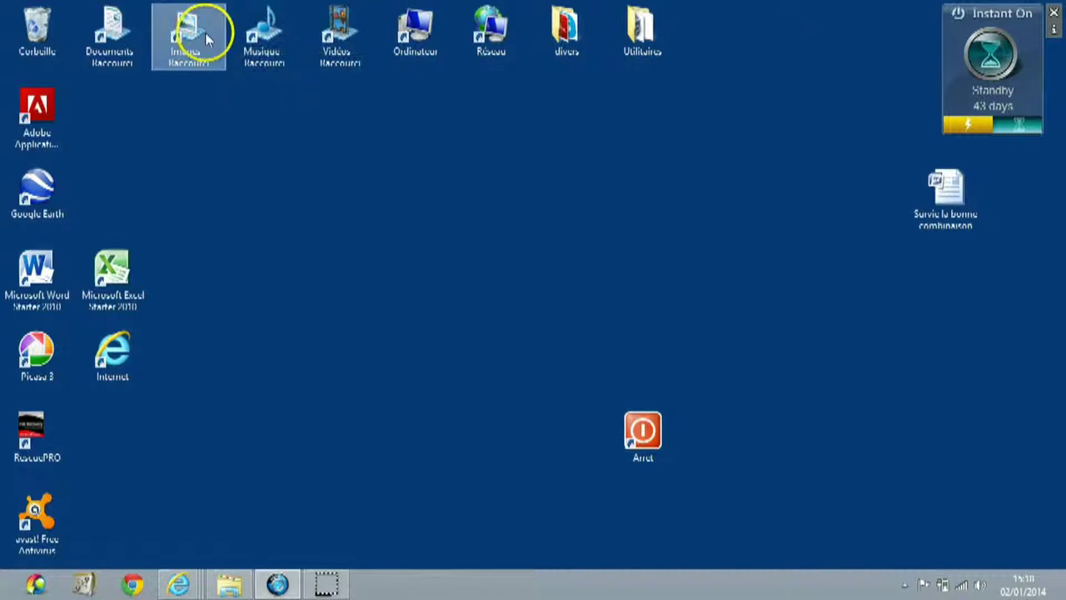
Reopen the 'guy cotten' document from the Documents library on the desktop
double_click(100, 37)
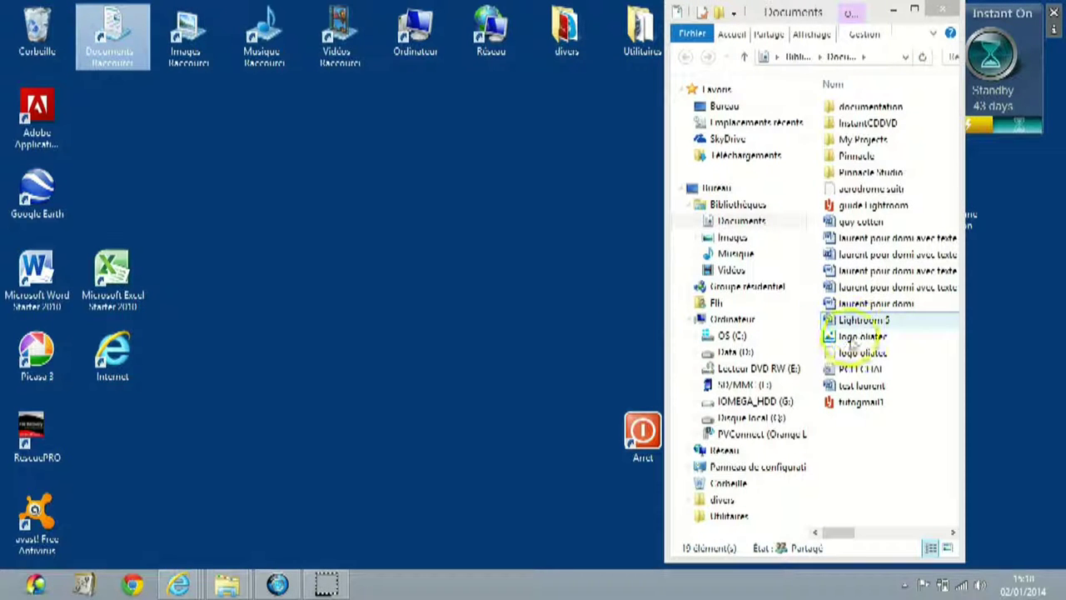
double_click(866, 223)
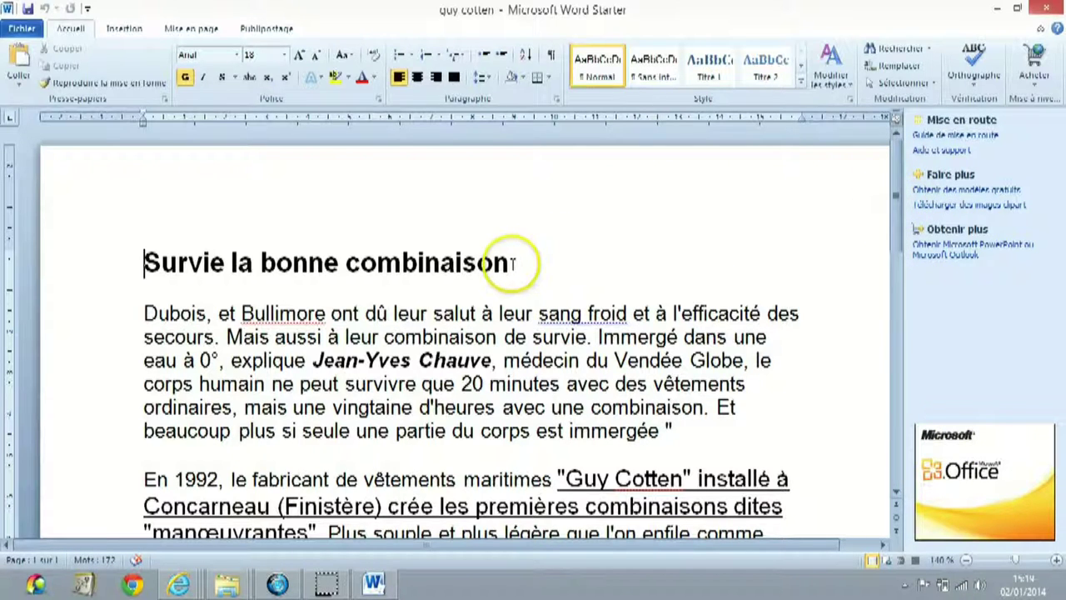
Turn the title word 'combinaison' blue and save the document
left_click_drag(514, 263, 354, 264)
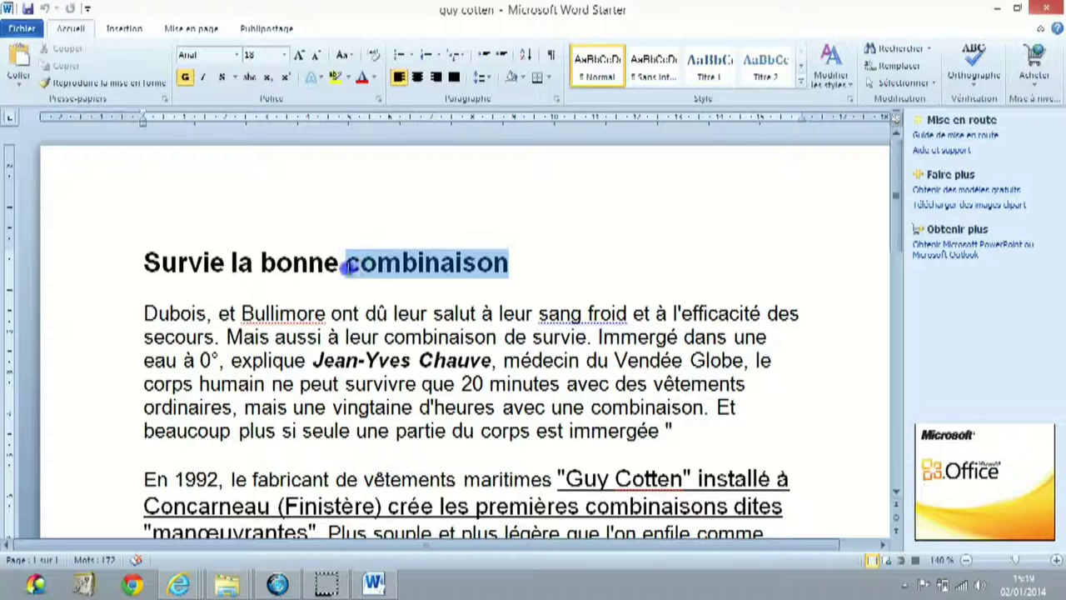
left_click(373, 78)
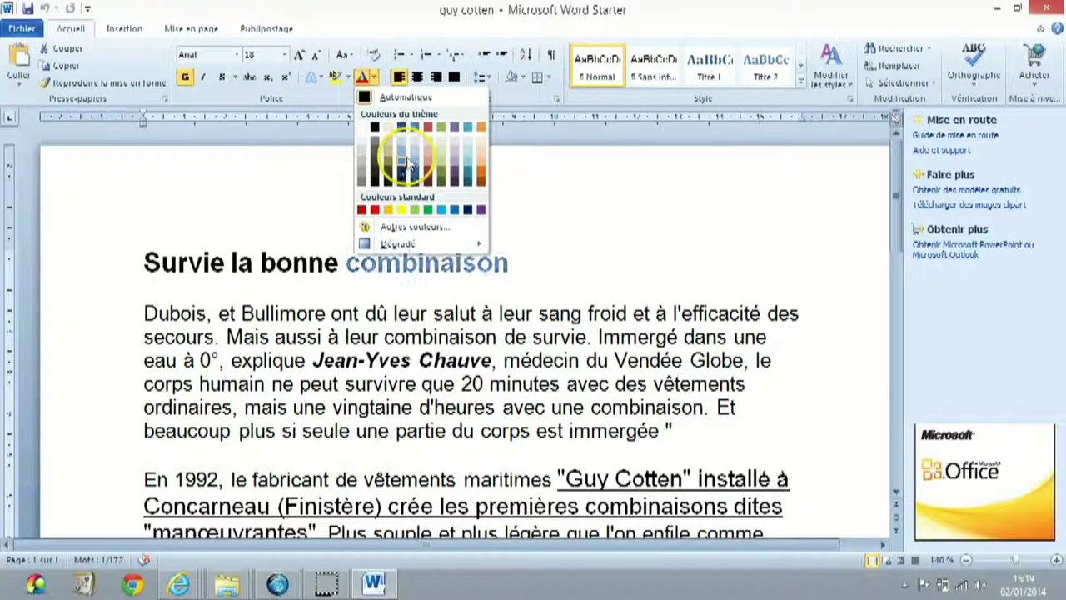
left_click(406, 158)
left_click(569, 260)
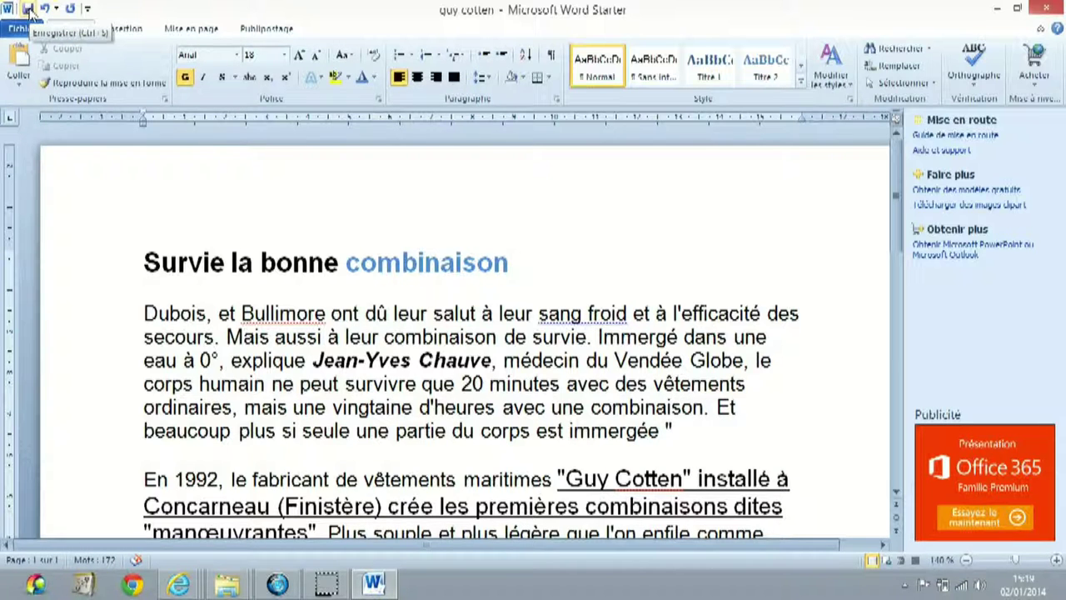
left_click(29, 10)
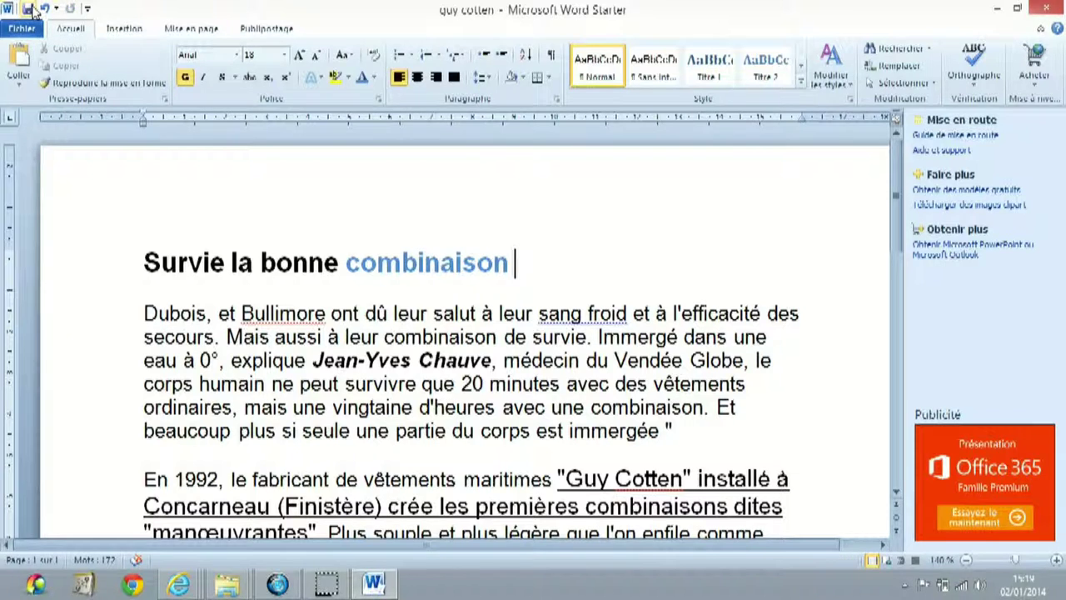